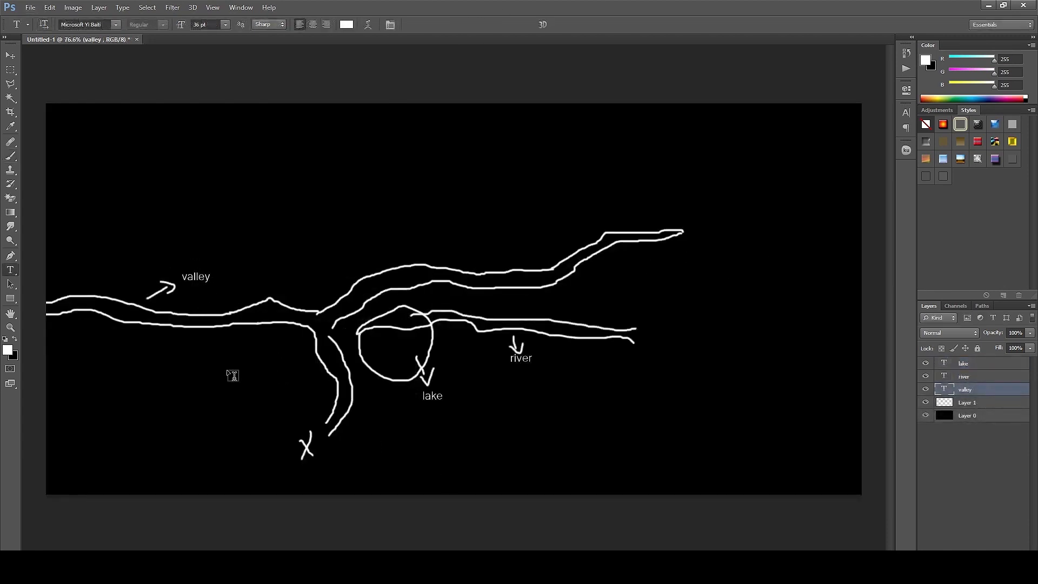
Make the valley road layers and all forest layers visible in the Layers panel
click(925, 436)
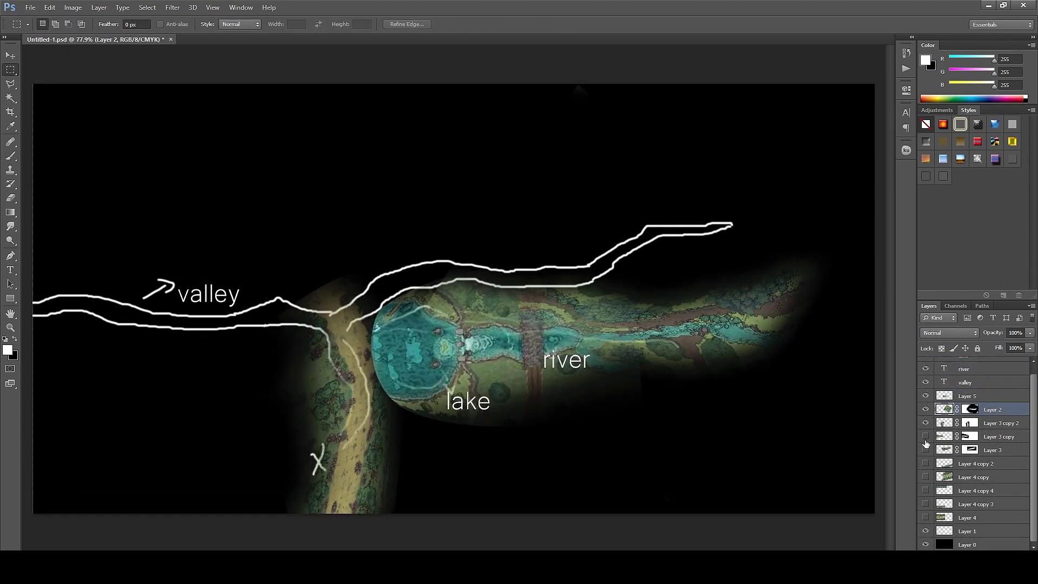
click(925, 449)
click(926, 450)
click(925, 465)
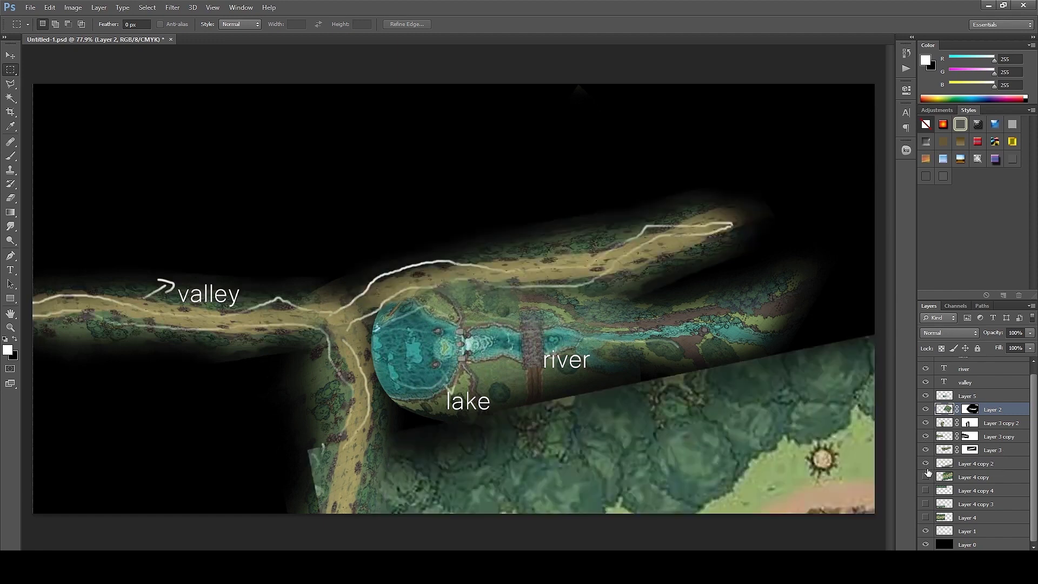
click(926, 491)
click(925, 518)
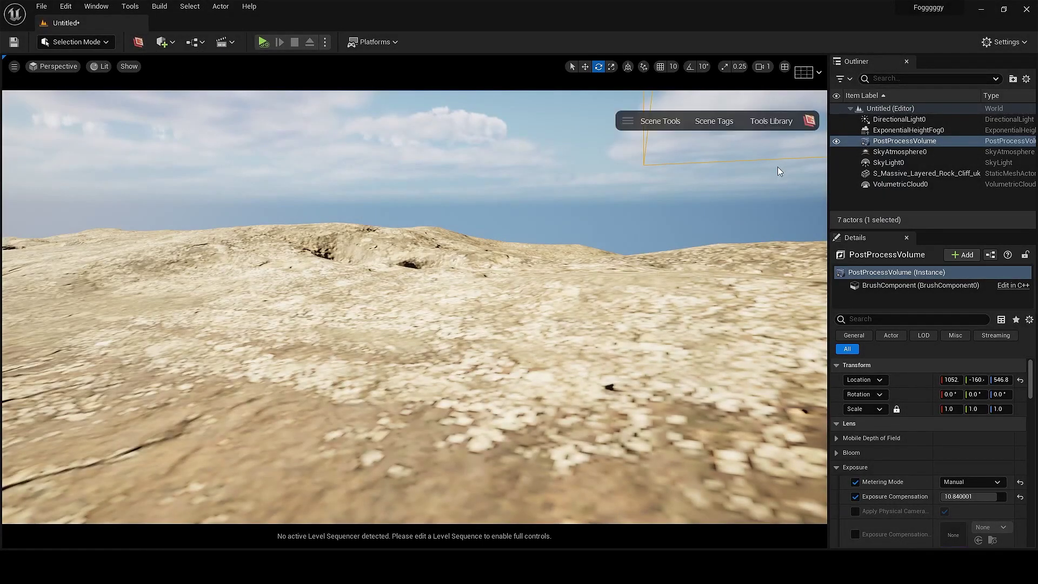
Show the Tools Library listing the scattering and mesh-processing tools
click(763, 121)
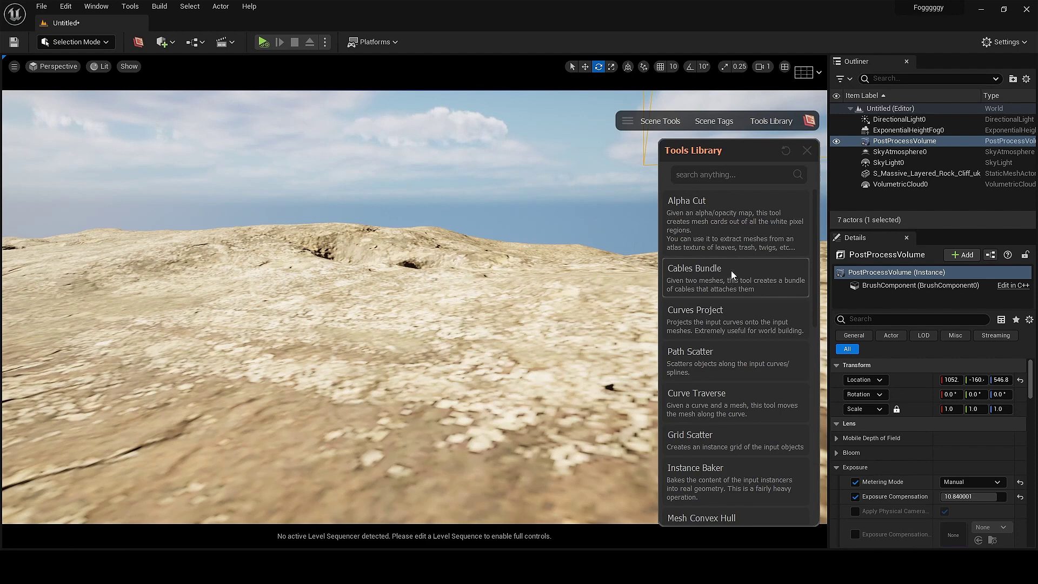
scroll(731, 271, down, 3)
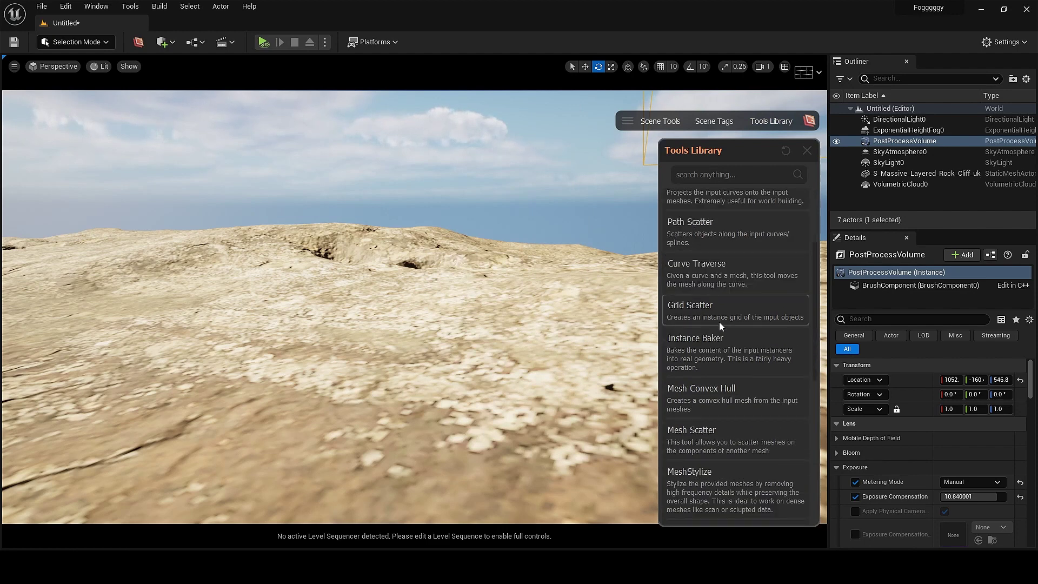
scroll(720, 322, down, 1)
scroll(721, 334, down, 1)
scroll(722, 334, down, 2)
scroll(721, 345, down, 2)
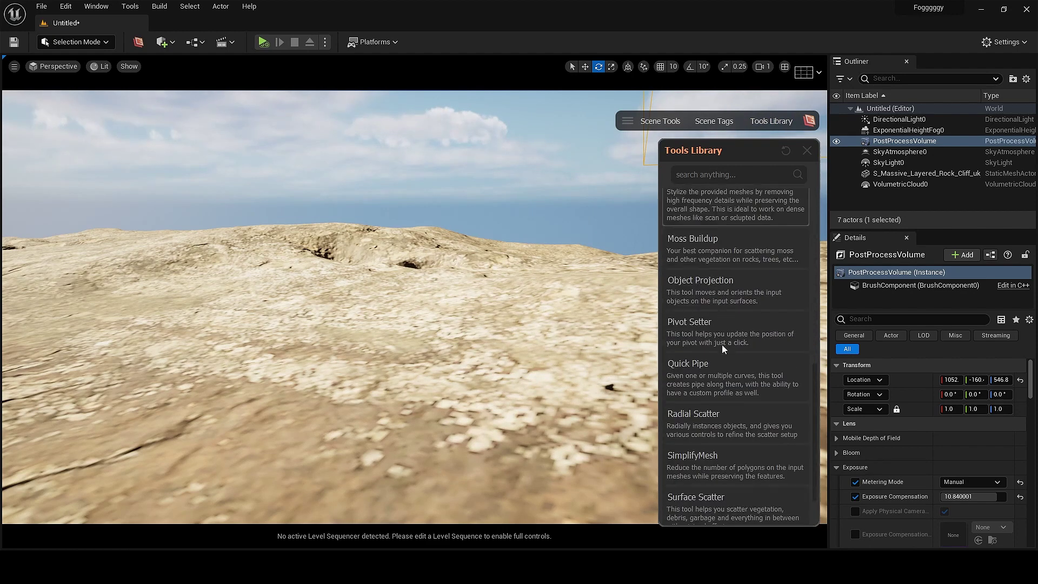
scroll(722, 345, down, 2)
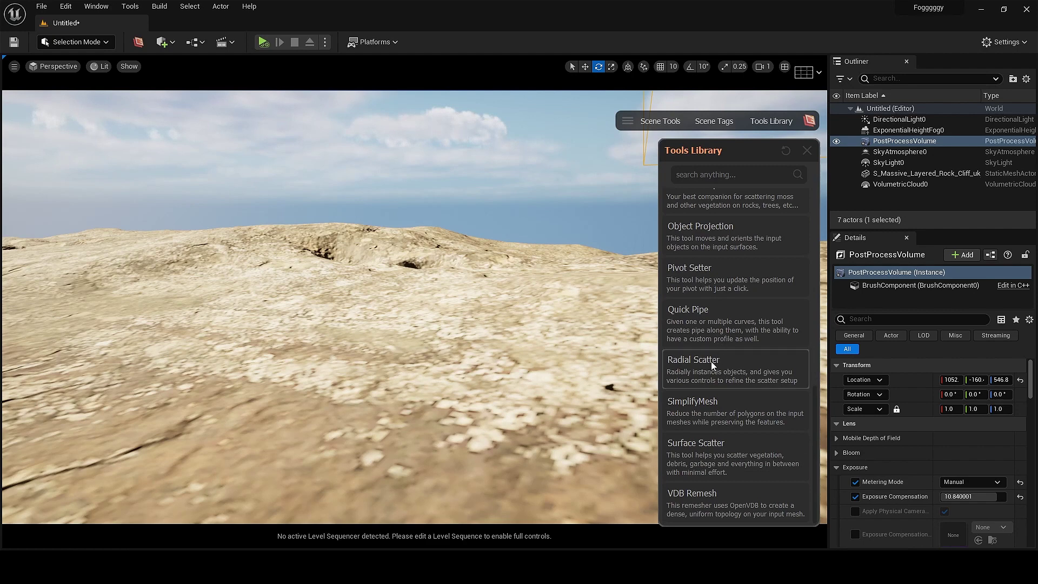
In Surface Scatter, use the layered rock cliff as surface and the lilyturf meshes as scatter meshes
click(711, 447)
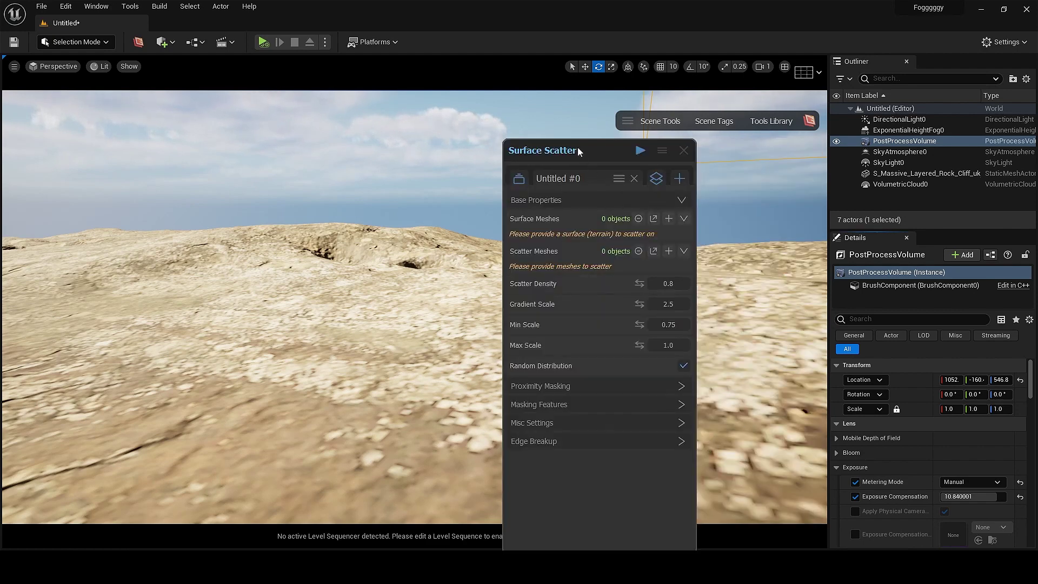
drag(579, 152, 693, 141)
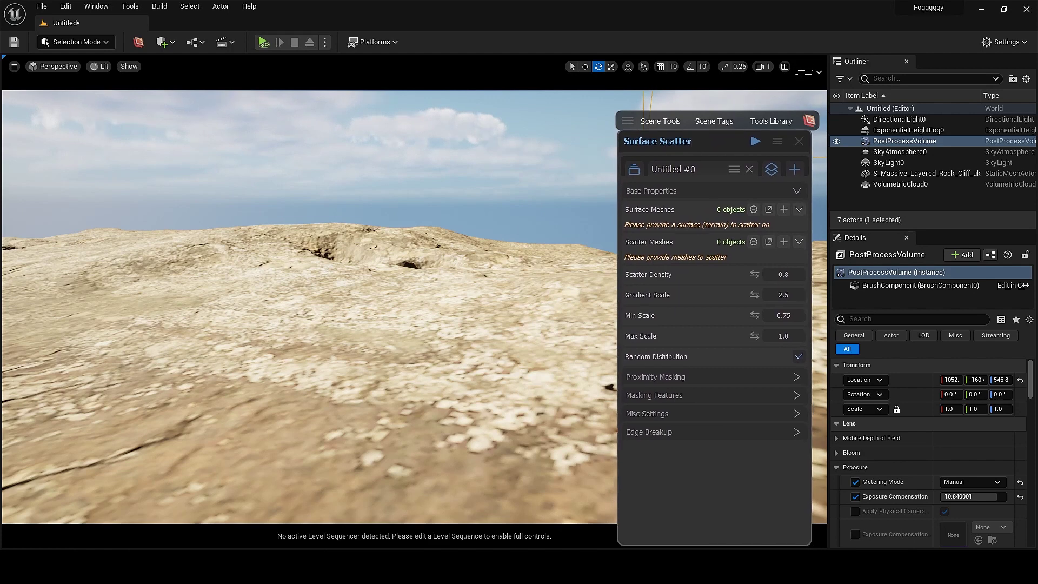
click(471, 349)
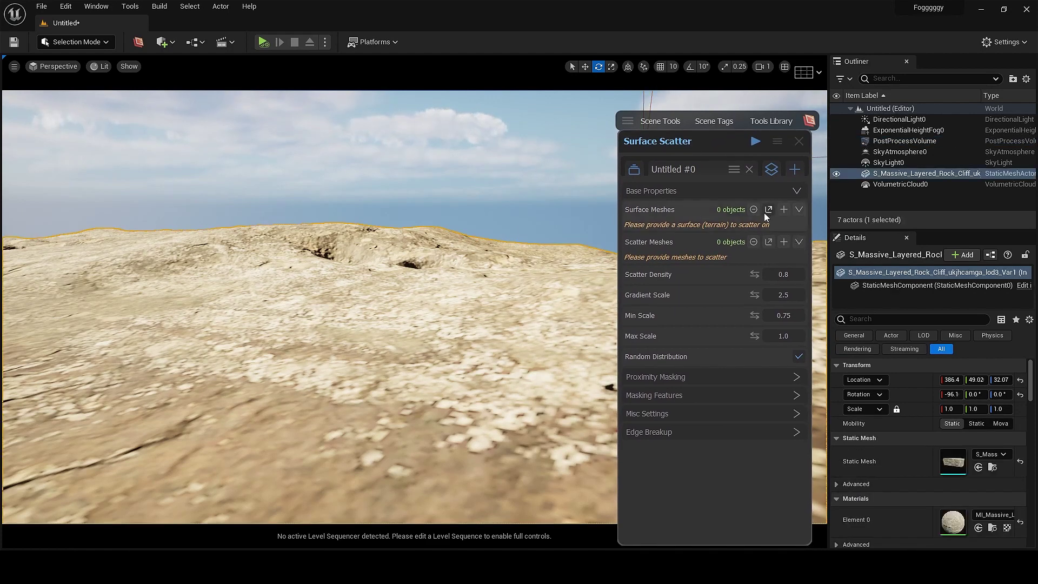
click(784, 210)
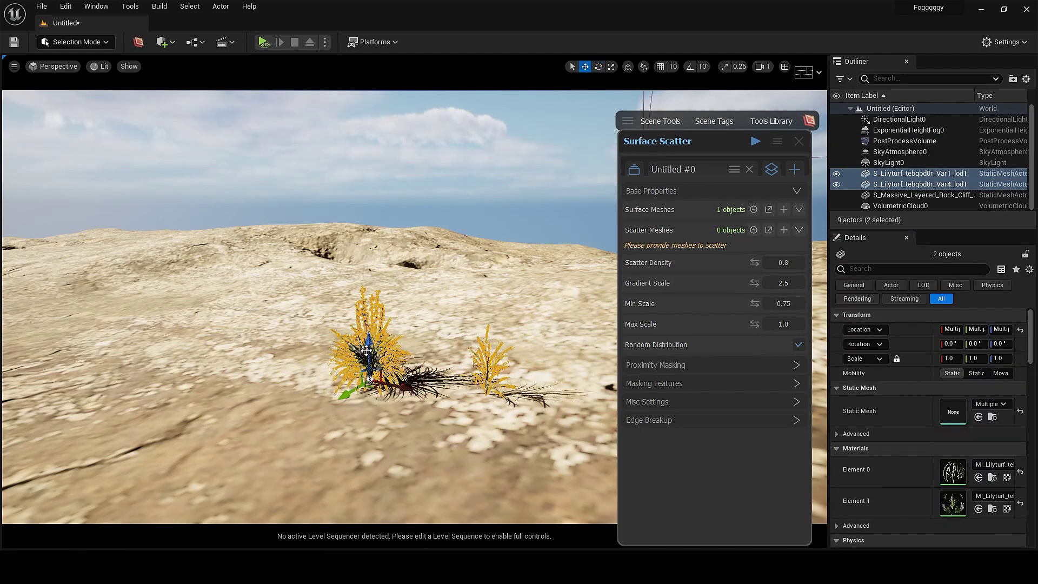
drag(377, 359, 379, 417)
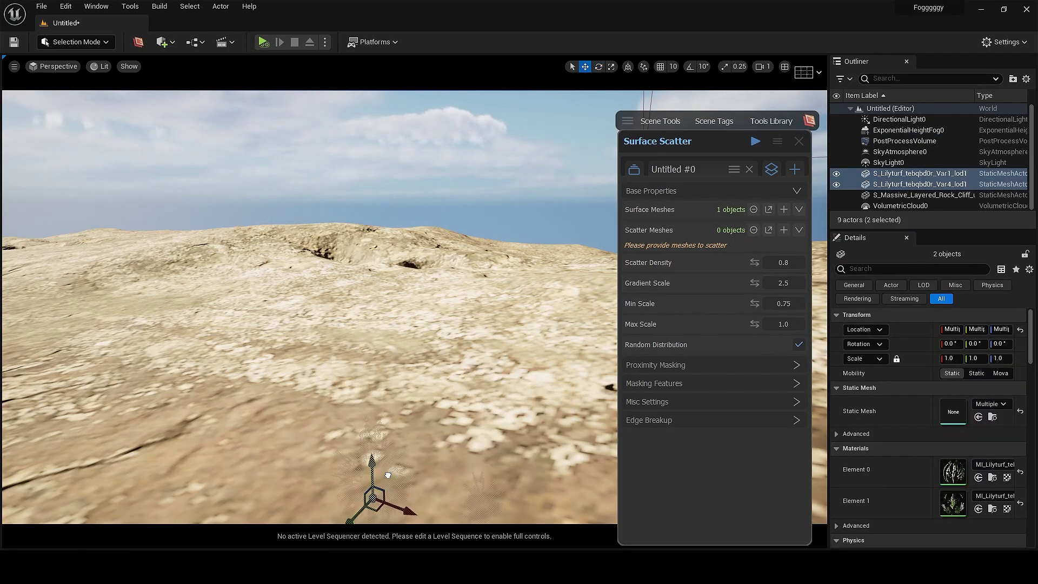
click(784, 230)
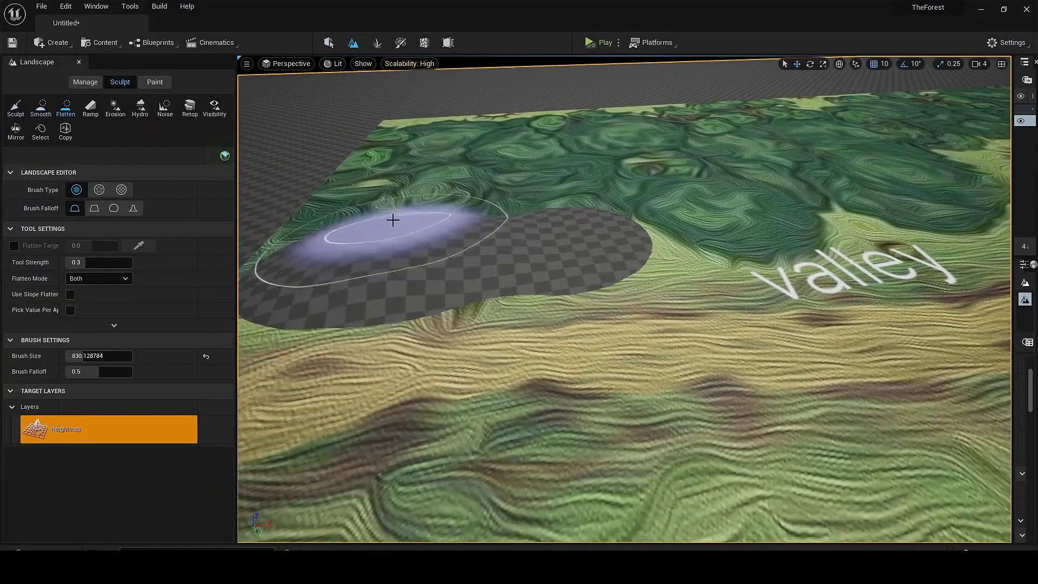
Flatten the terrain along the valley and surrounding area, then shrink the sculpt brush to about 396
drag(444, 225, 632, 242)
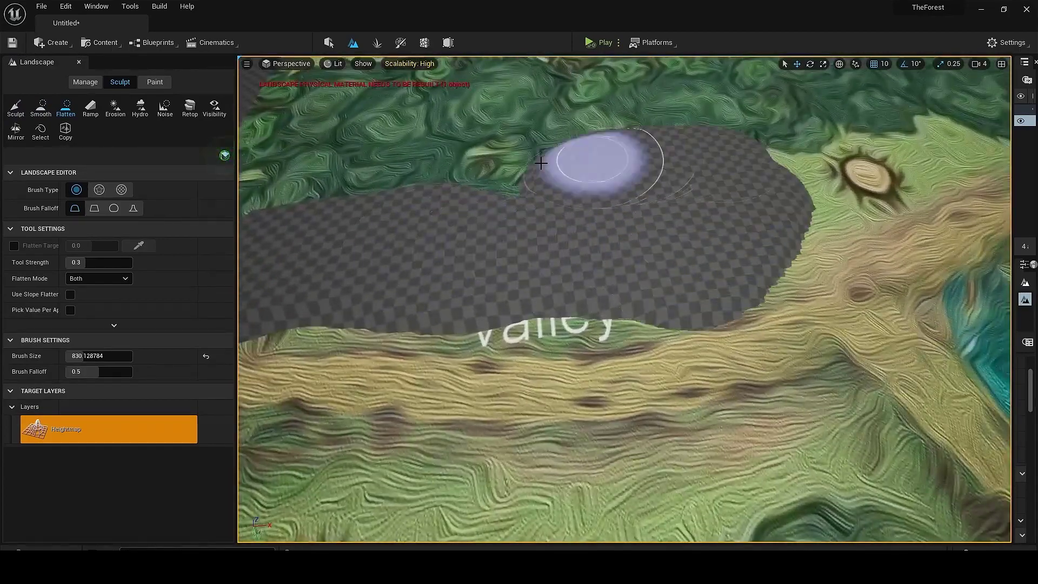
mouse_move(541, 162)
mouse_down()
mouse_move(655, 100)
mouse_move(486, 203)
mouse_move(943, 162)
mouse_up()
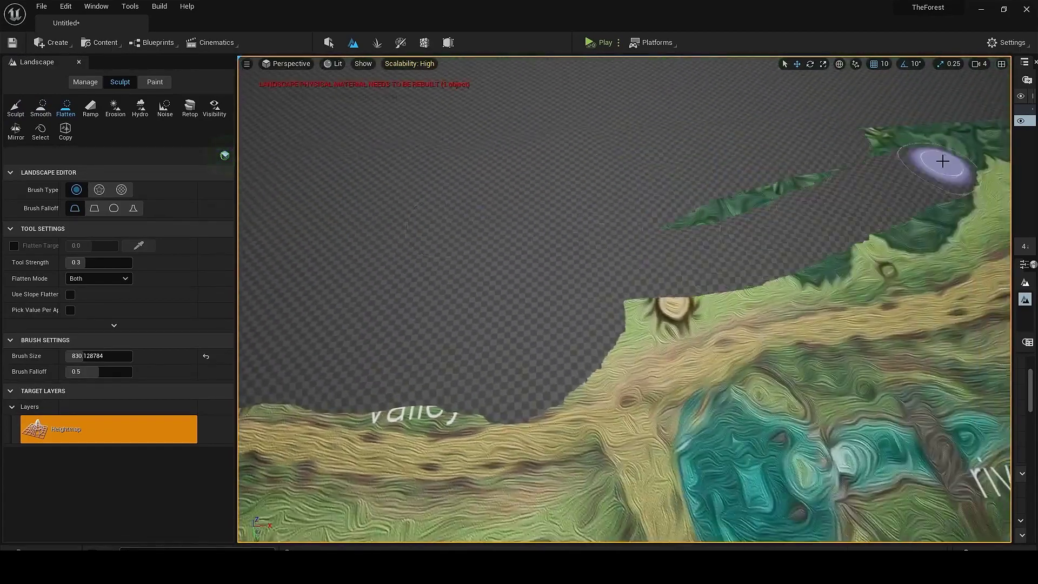
right_drag(643, 261, 678, 261)
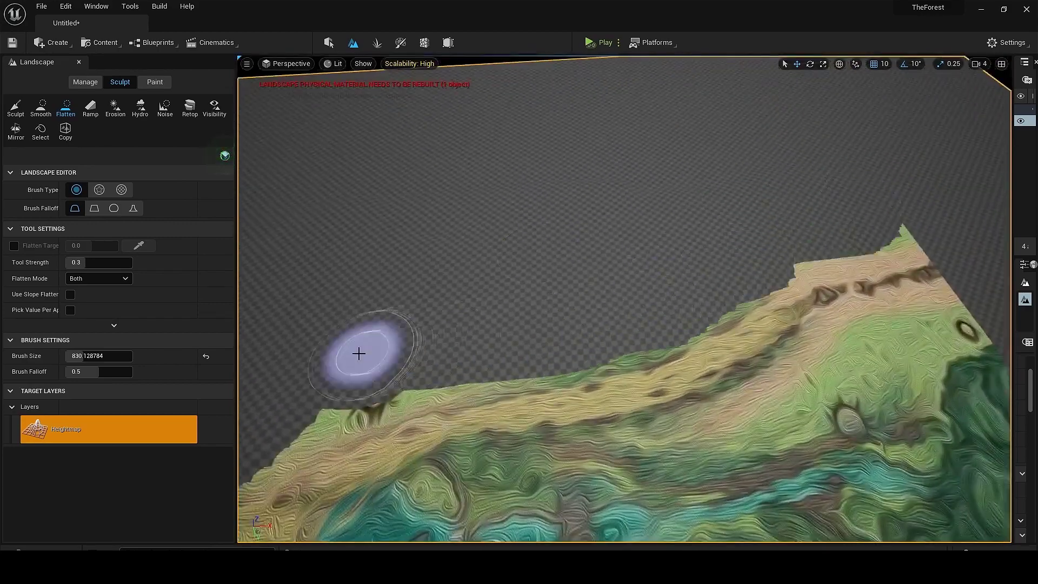
right_drag(359, 353, 563, 223)
right_drag(552, 316, 780, 207)
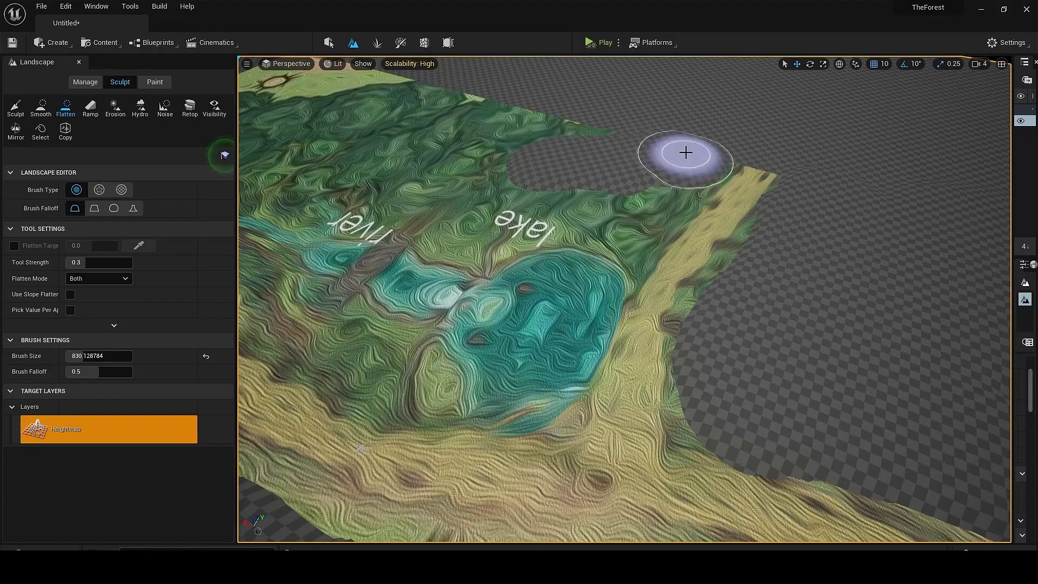
mouse_move(463, 115)
right_down()
mouse_move(614, 162)
mouse_move(277, 170)
right_up()
drag(97, 296, 77, 295)
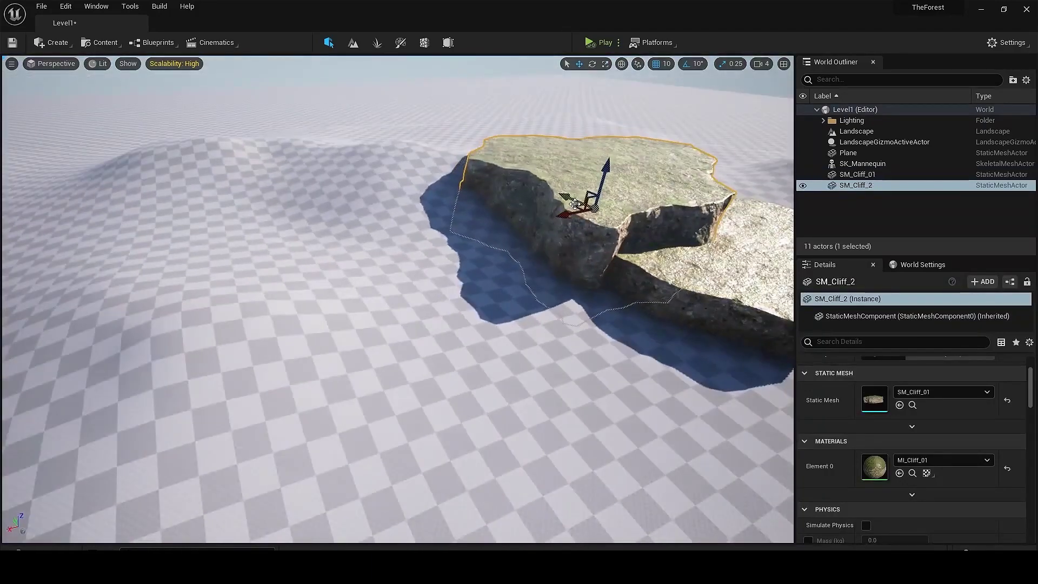
Duplicate the cliff leftward and slide SM_Cliff_8 and SM_Cliff_10 into their cluster positions
alt+drag(633, 195, 422, 202)
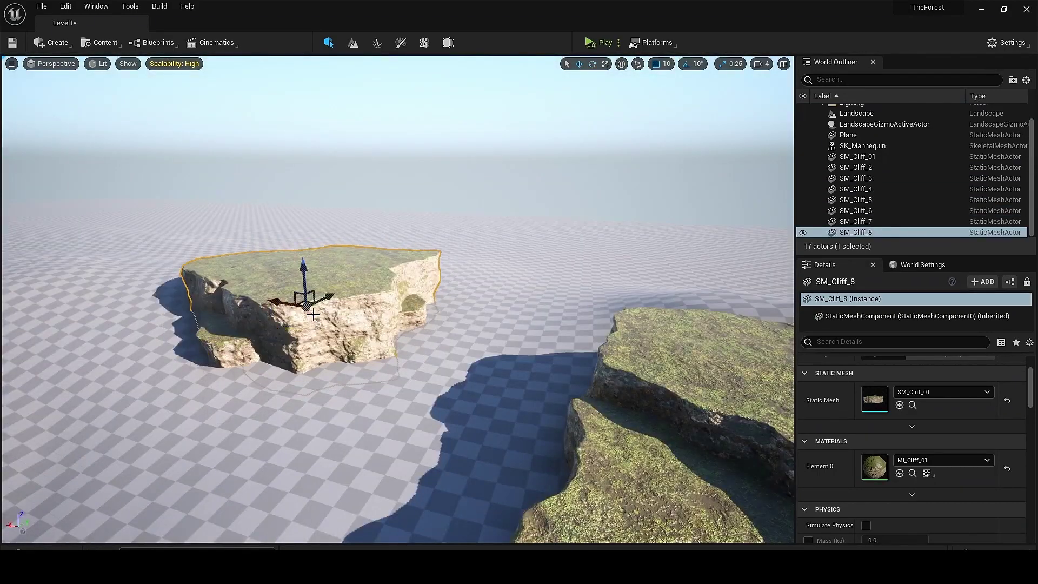
drag(313, 316, 200, 279)
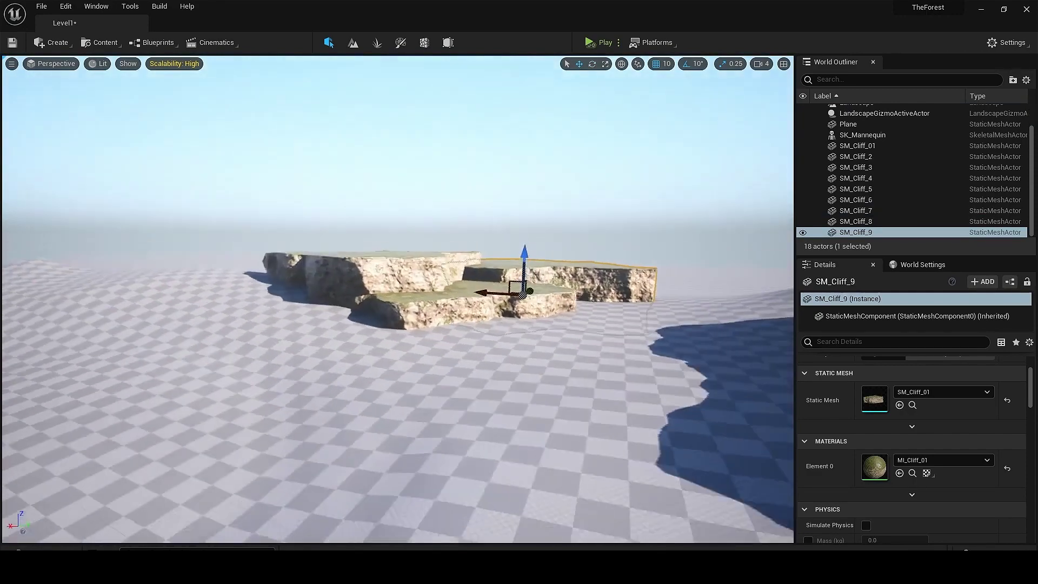
right_drag(482, 366, 482, 366)
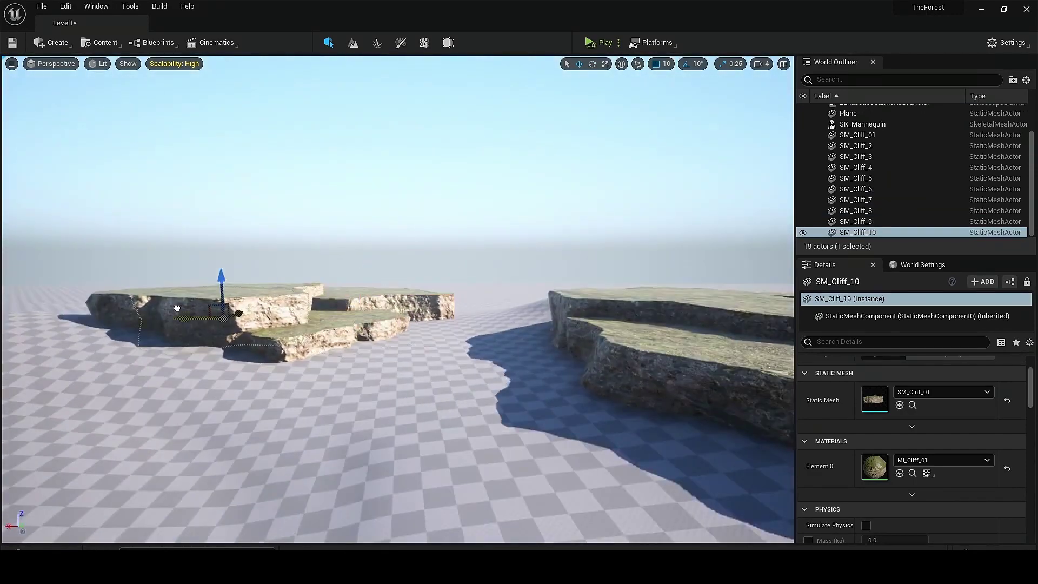
drag(178, 309, 117, 284)
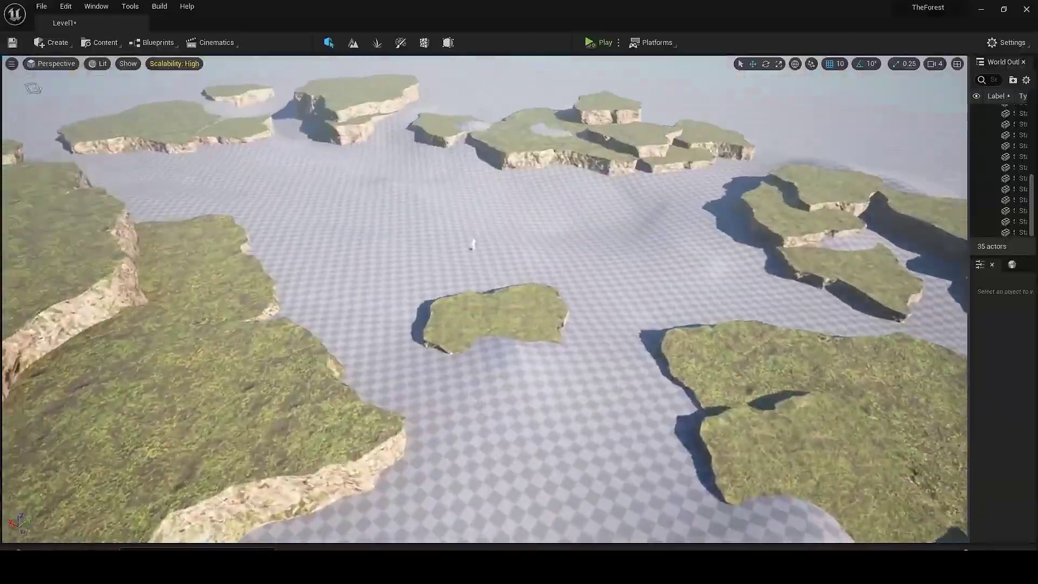
Bring up the landscape asset folder and position the view over the terrain beside the rocks
key(ctrl+space)
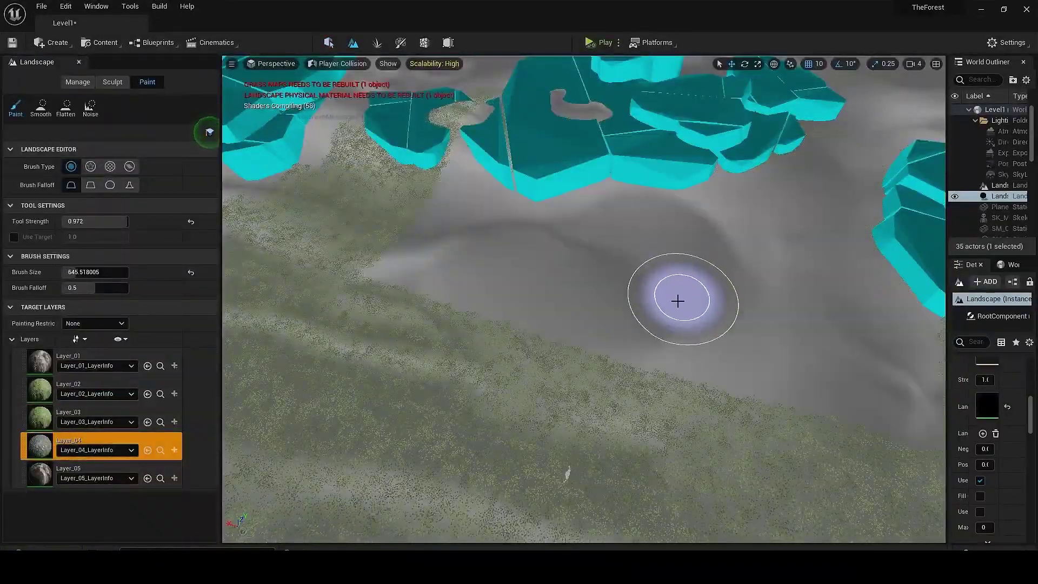
right_drag(454, 273, 618, 381)
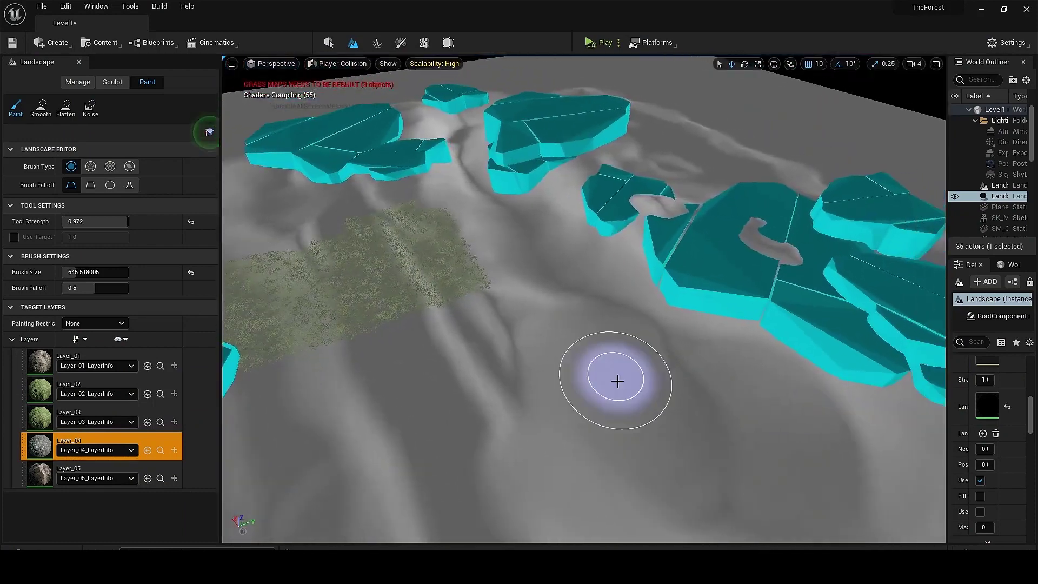
right_drag(448, 220, 542, 377)
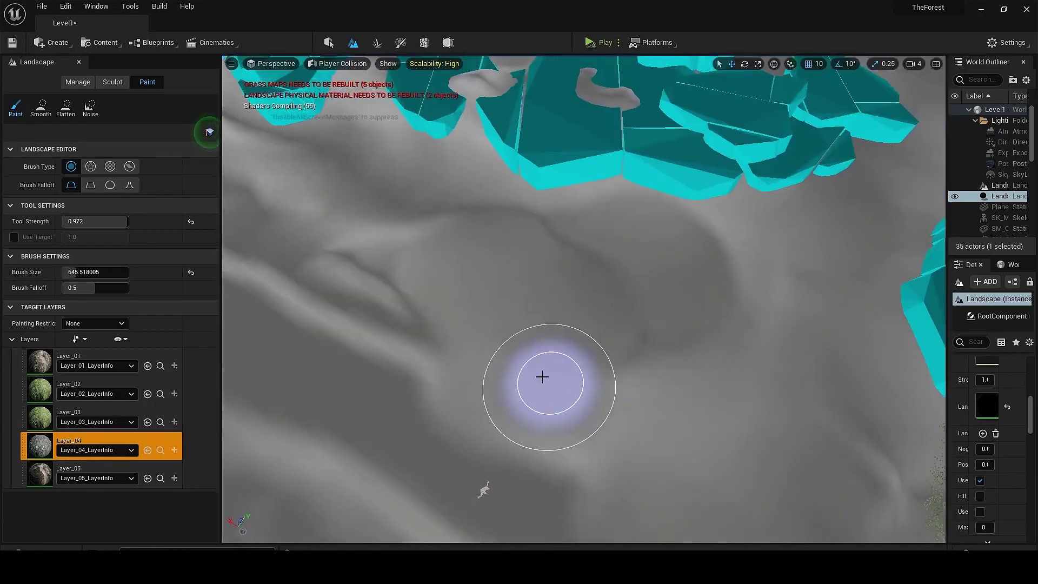
right_drag(353, 163, 423, 211)
right_drag(372, 77, 276, 438)
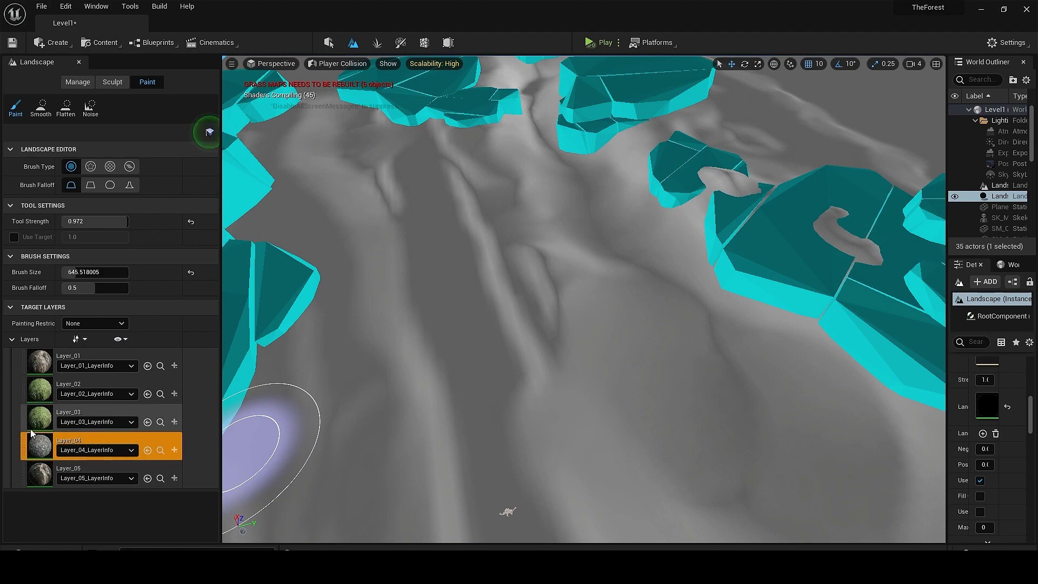
Paint mud with Layer_05 over grass patches, then pick Layer_04 and Layer_01 for further painting
click(81, 473)
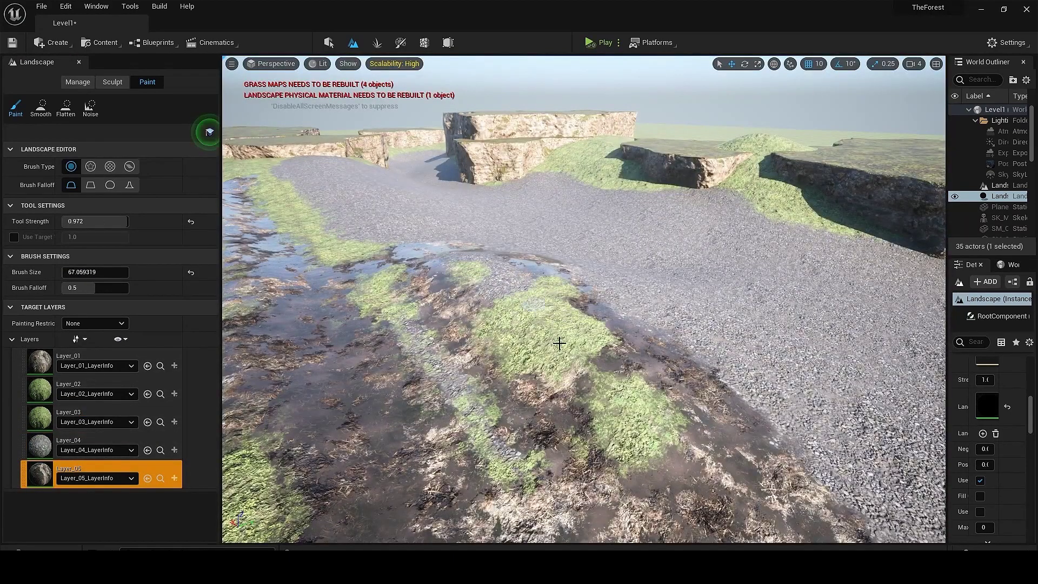
drag(559, 343, 598, 380)
click(82, 445)
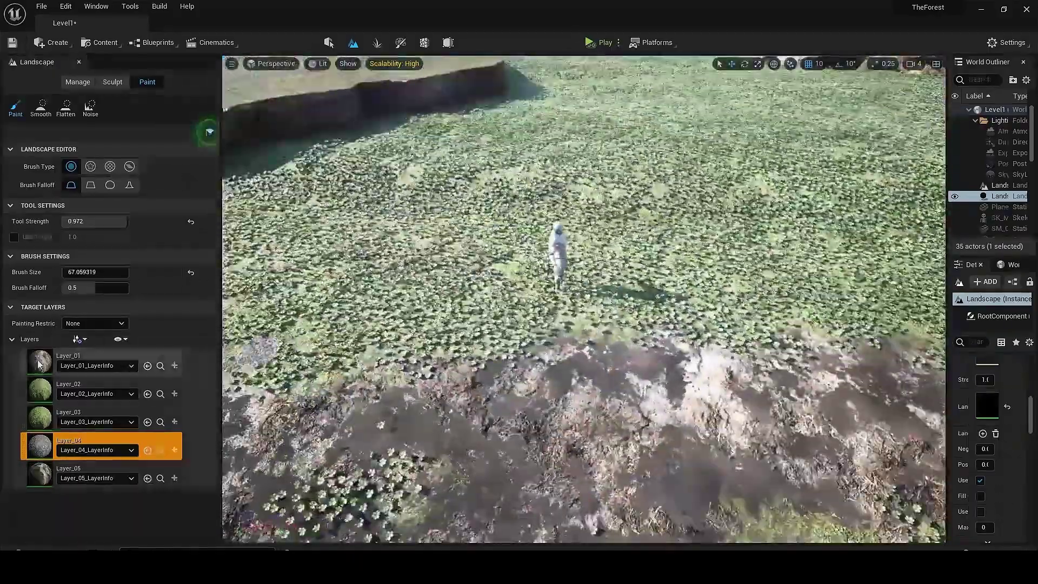
click(41, 362)
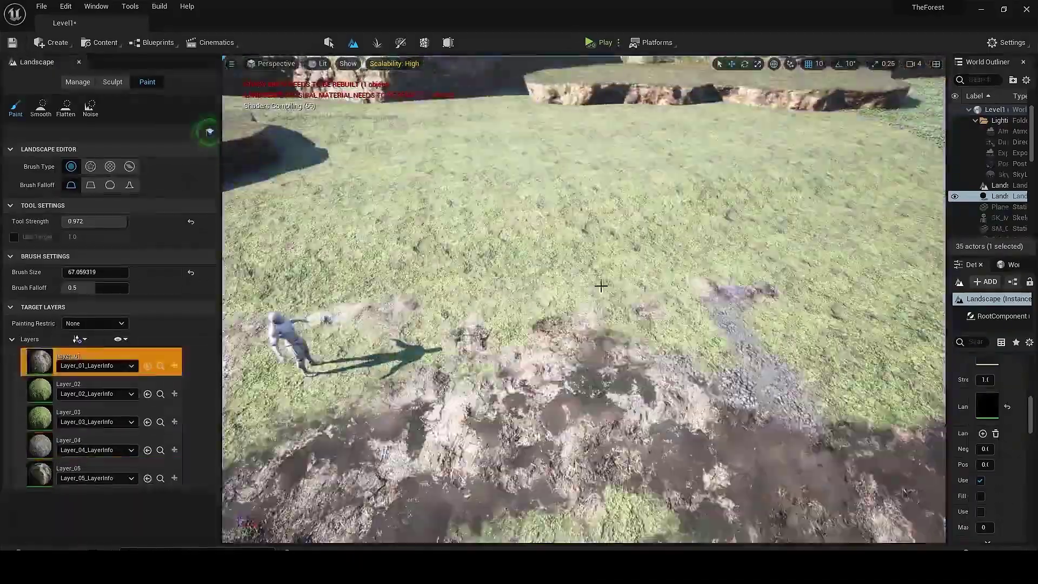
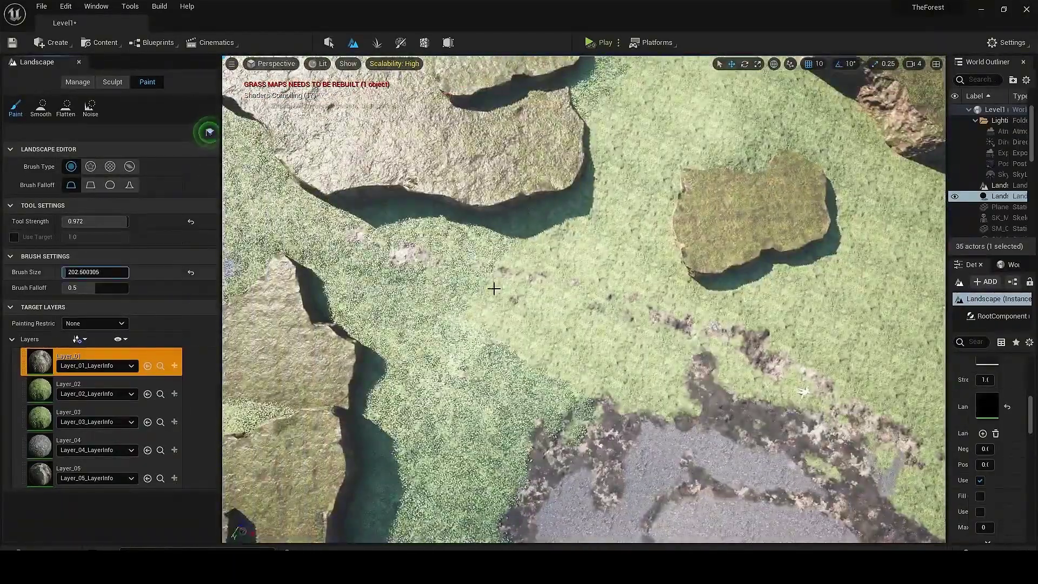
Paint a dirt stroke across the grassy terrain in Landscape Paint mode
drag(495, 288, 371, 187)
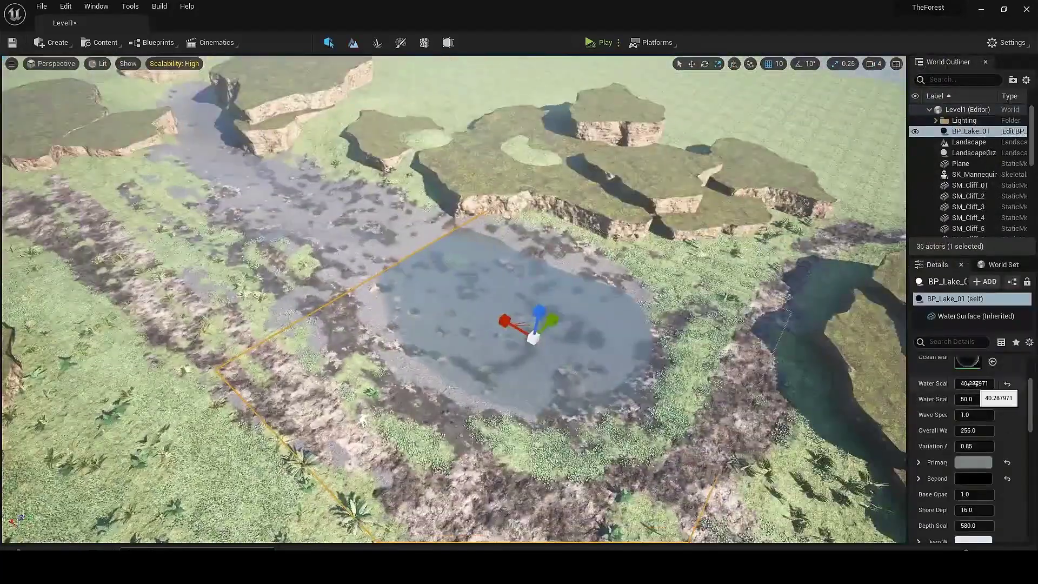
Paint pine trees across the rock terraces after flying over the lake to them
mouse_move(231, 157)
right_down()
mouse_move(169, 100)
mouse_move(520, 275)
mouse_move(519, 243)
right_up()
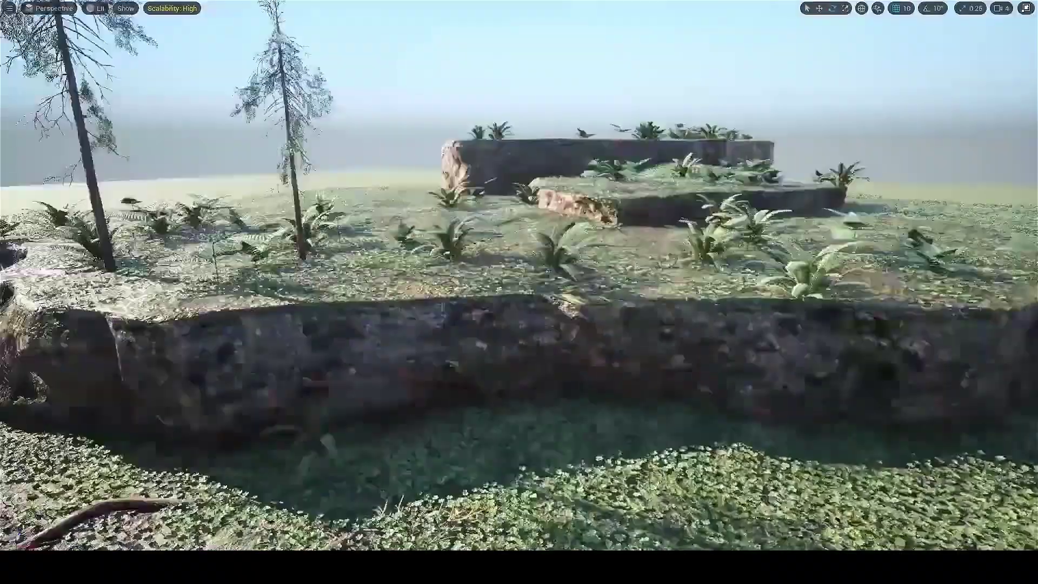
right_drag(519, 243, 806, 319)
drag(806, 319, 486, 232)
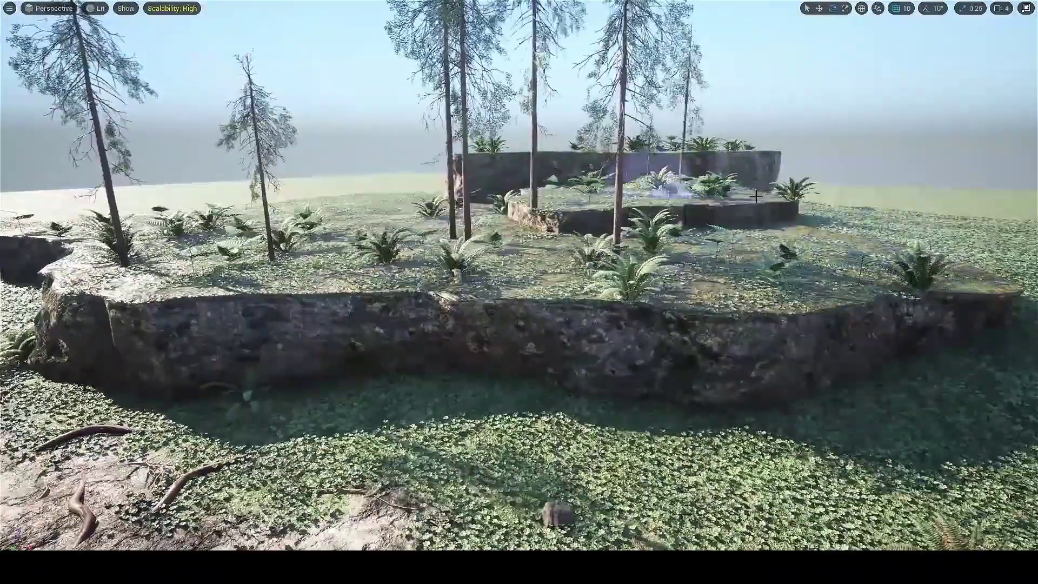
right_drag(519, 276, 616, 268)
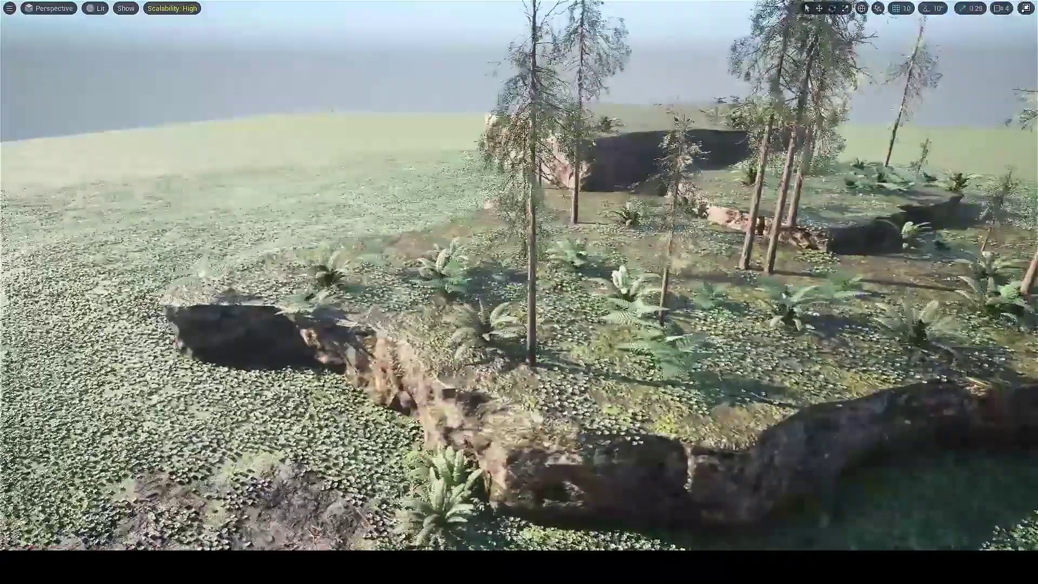
Paint more pines on the back terrace and fly toward the cliff to check coverage
right_drag(519, 276, 415, 184)
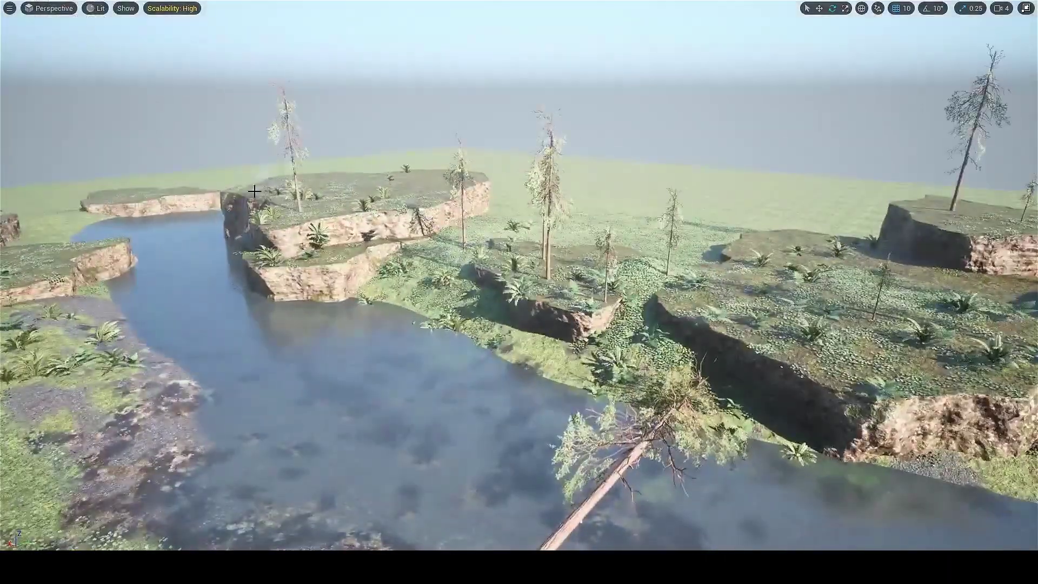
drag(253, 191, 315, 244)
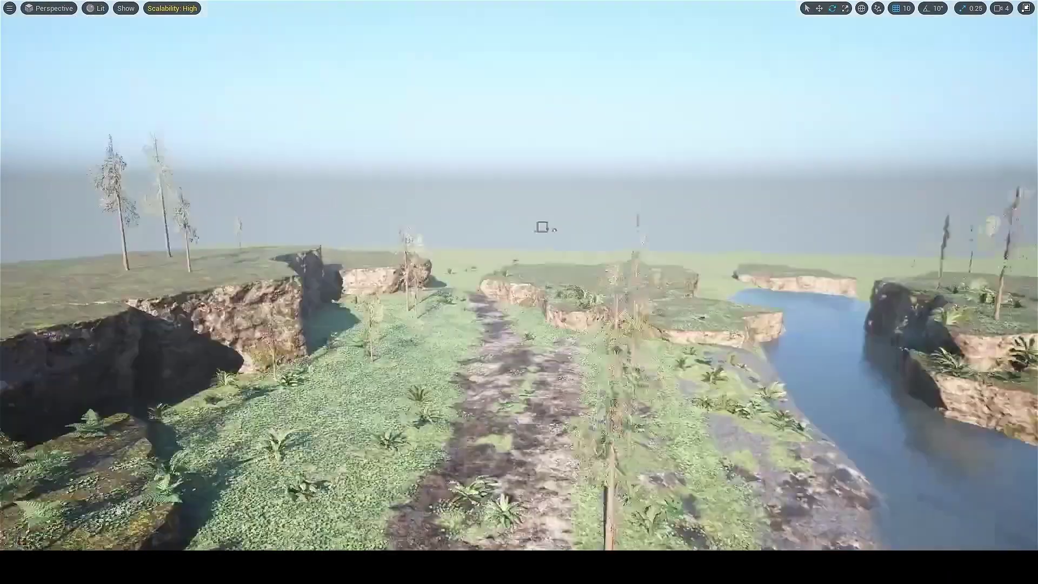
right_drag(519, 276, 448, 252)
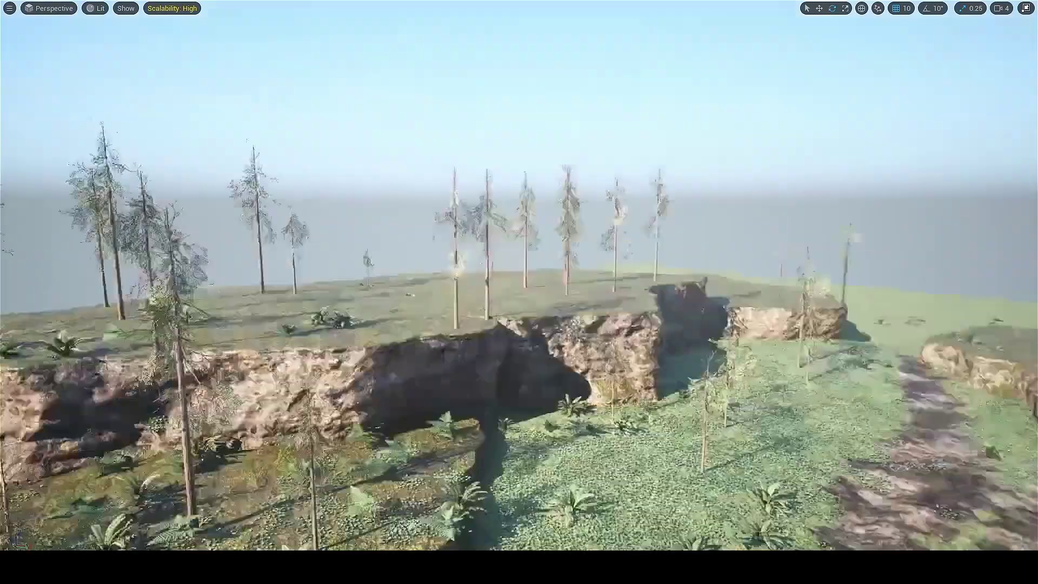
right_drag(519, 276, 487, 329)
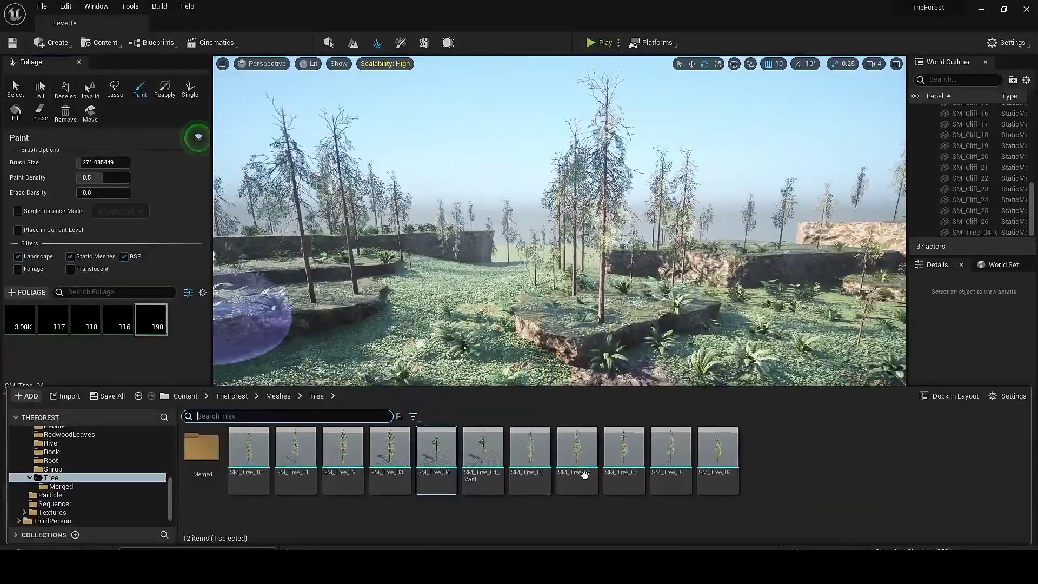
Add SM_Tree_06 as a foliage type, undoing a first batch of trees beside the pond
drag(584, 474, 184, 319)
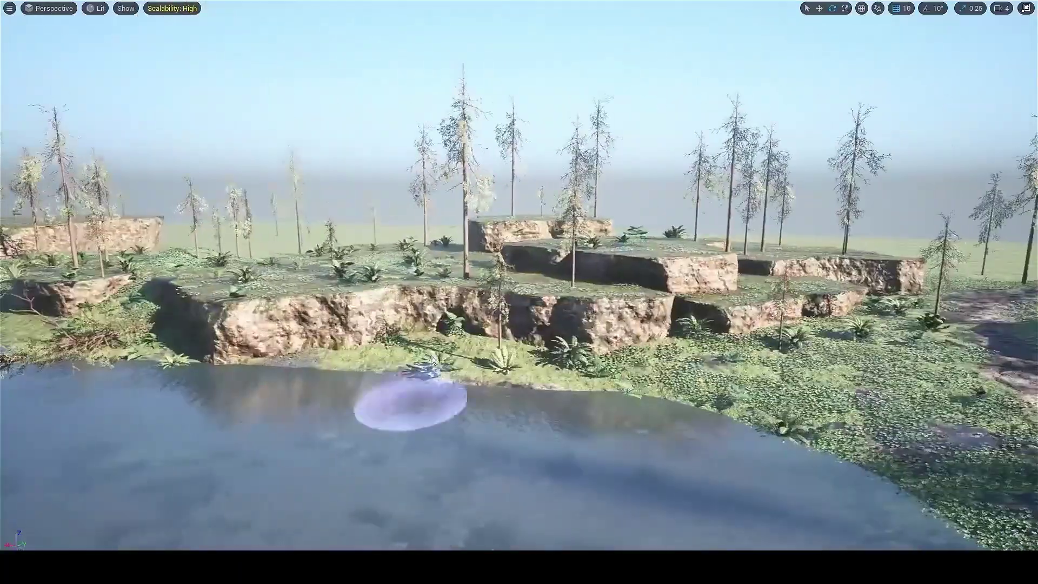
click(429, 377)
key(ctrl+z)
Place large trees on the ledges and near the pond, undoing the one on the upper ledge
click(835, 343)
shift+click(349, 273)
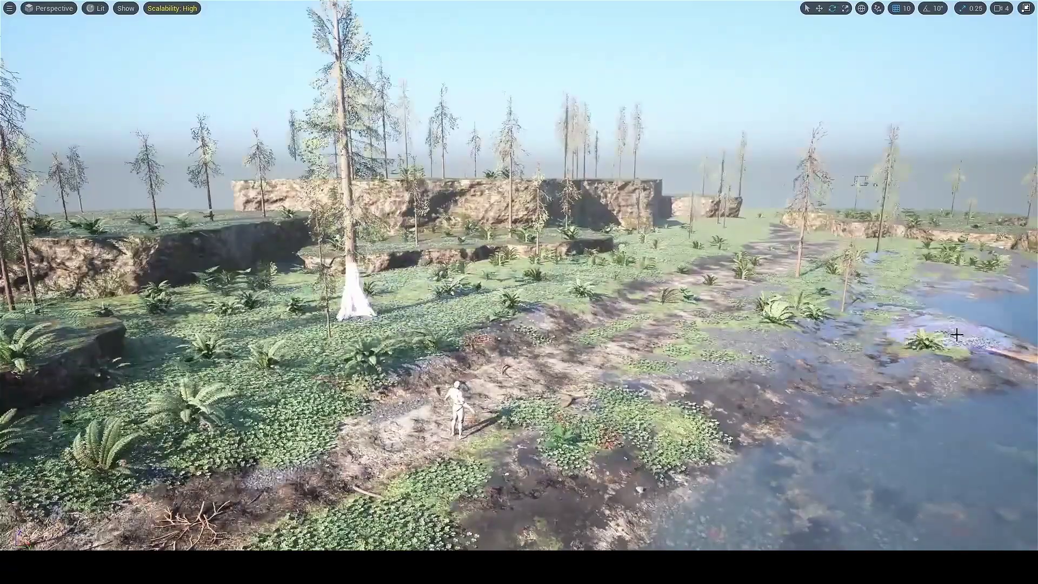
click(684, 417)
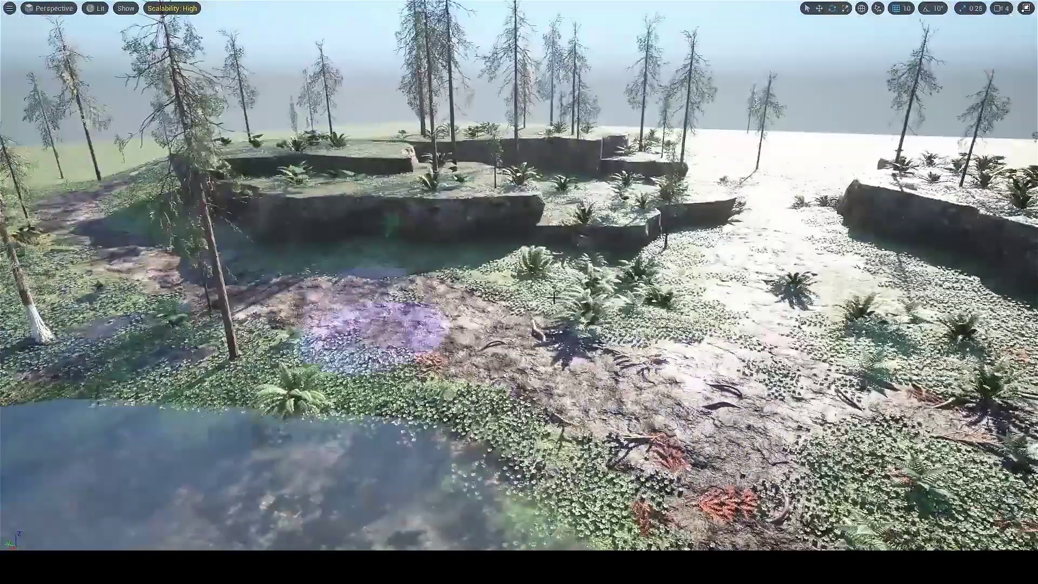
click(359, 162)
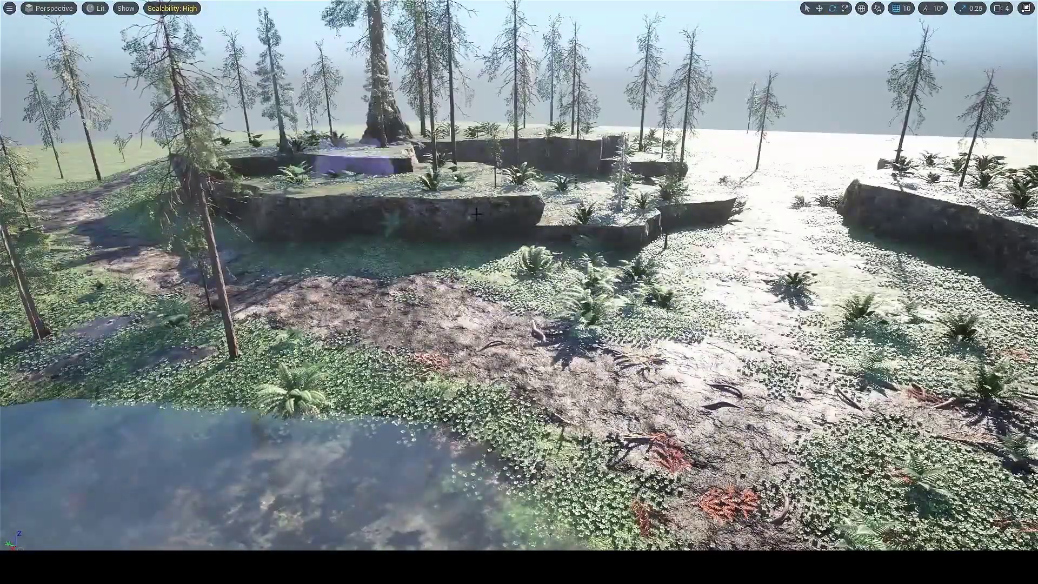
key(ctrl+z)
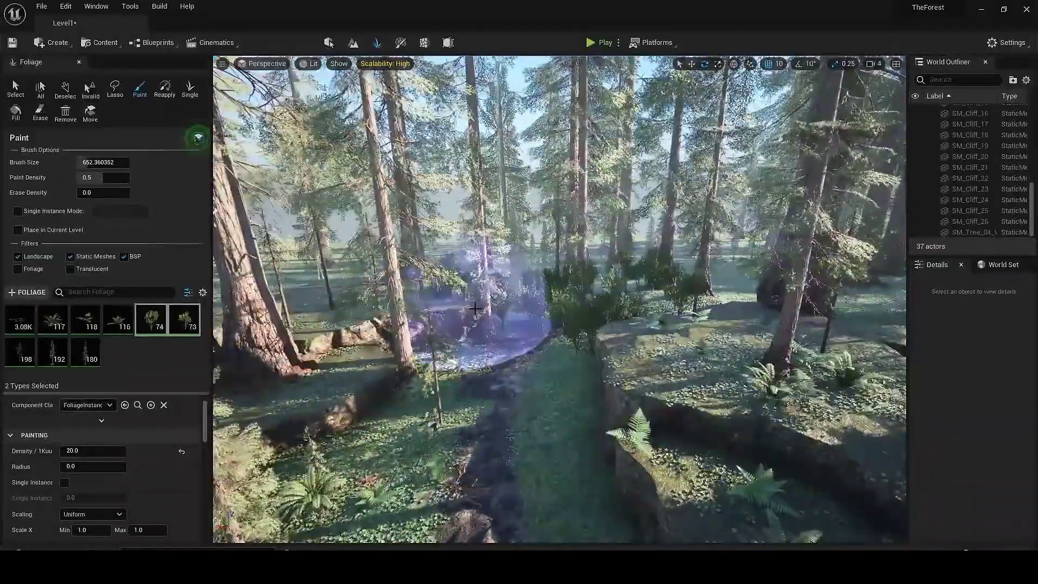
Paint more tall trees, then drop BP_Lighting_Cinematic_01 into the level to light the forest
drag(502, 322, 511, 324)
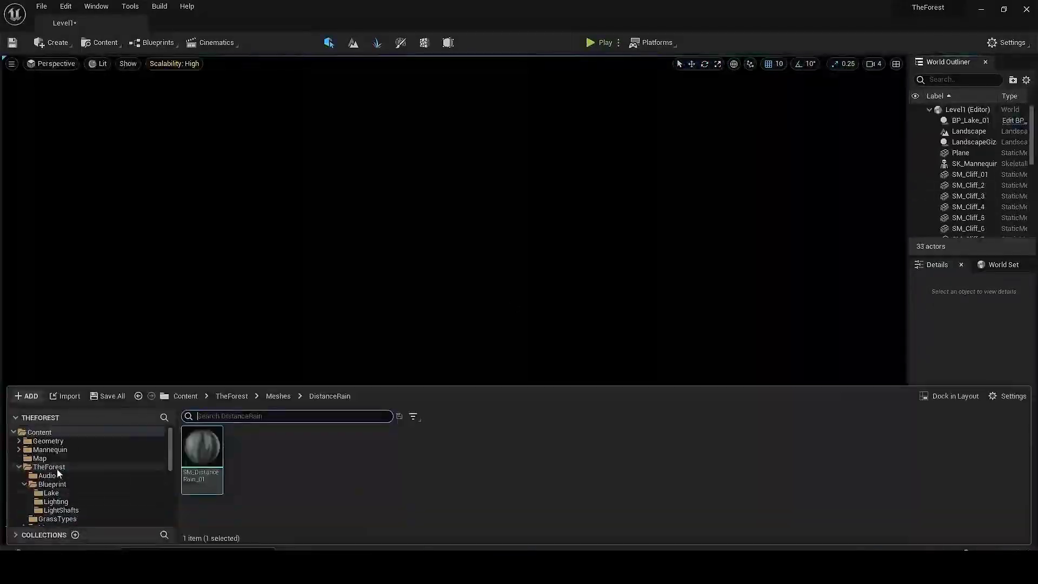
click(63, 504)
drag(202, 451, 390, 377)
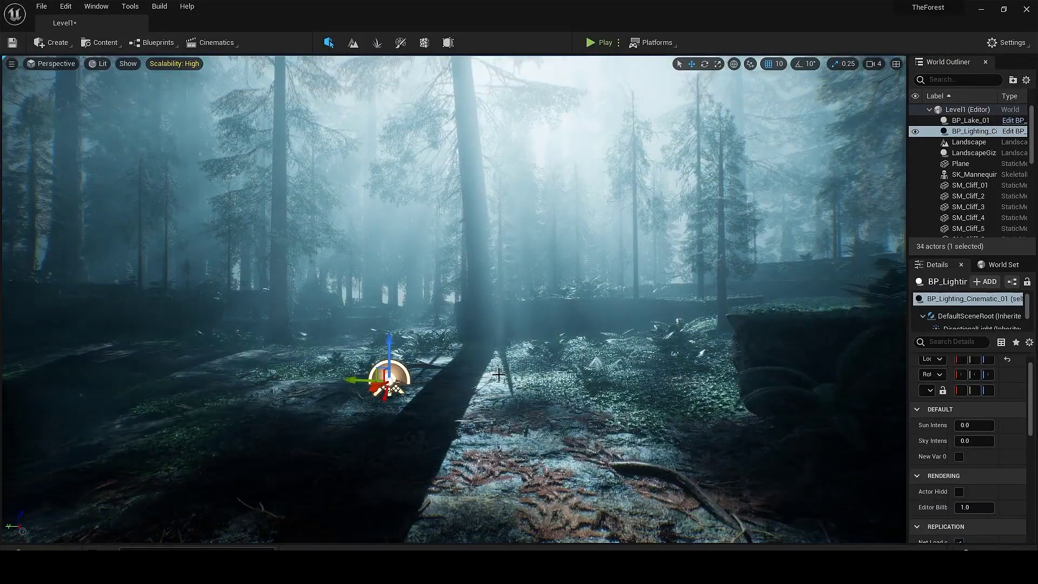
right_drag(499, 373, 438, 357)
On the sun's DirectionalLight enable Light Shaft Occlusion with mask darkness about 0.35
drag(908, 325, 758, 325)
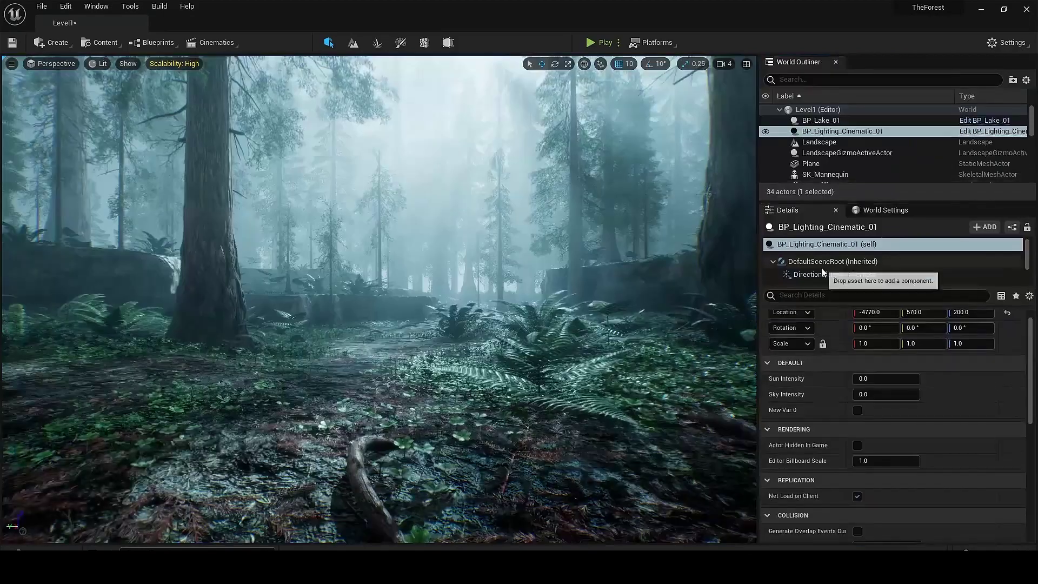
click(821, 274)
click(886, 416)
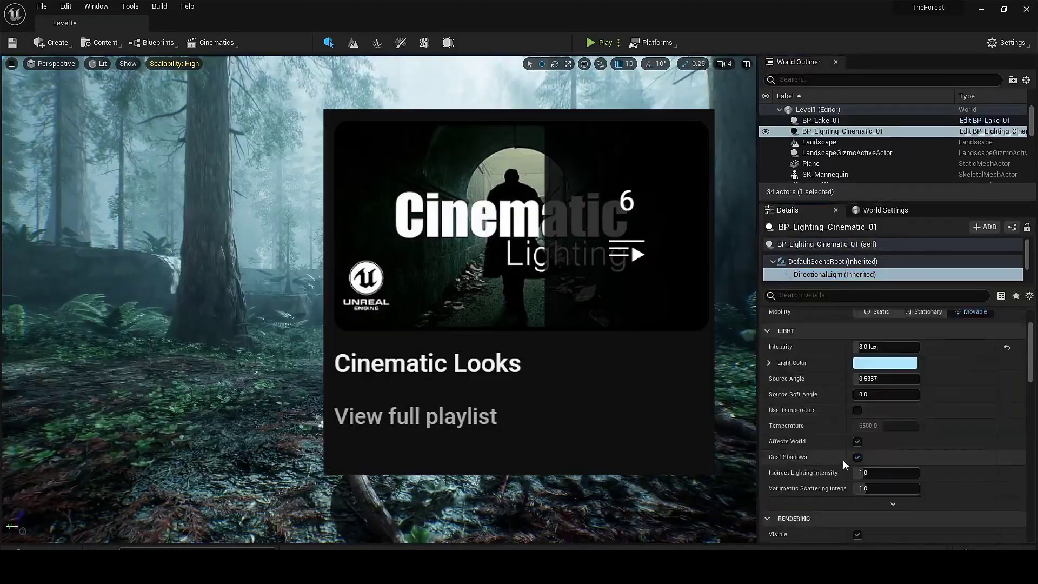
scroll(843, 460, down, 3)
scroll(822, 412, down, 5)
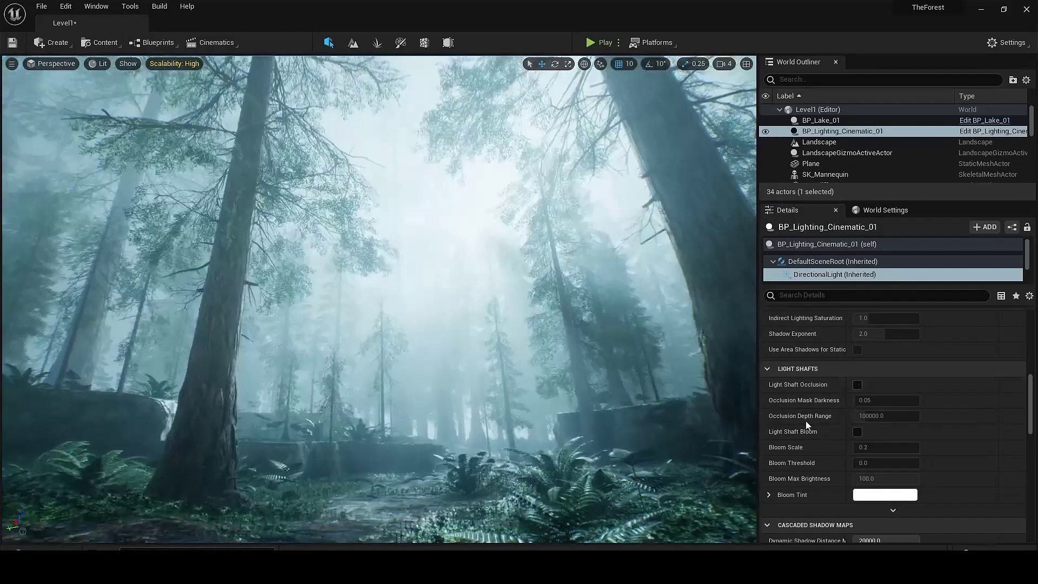
click(857, 385)
drag(876, 400, 901, 400)
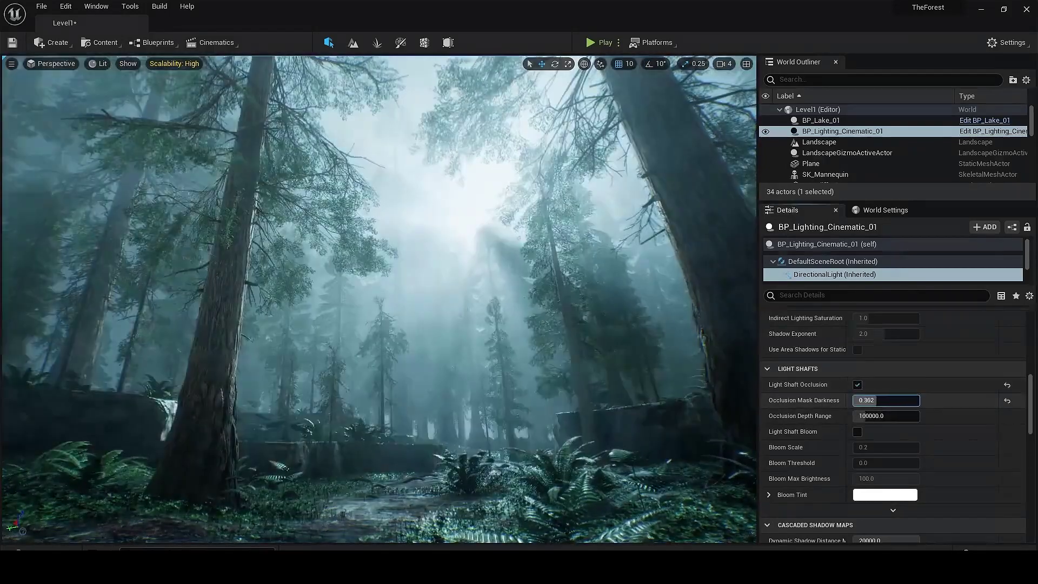
scroll(850, 448, up, 1)
Enable Light Shaft Bloom on the sun and raise its bloom threshold
click(857, 448)
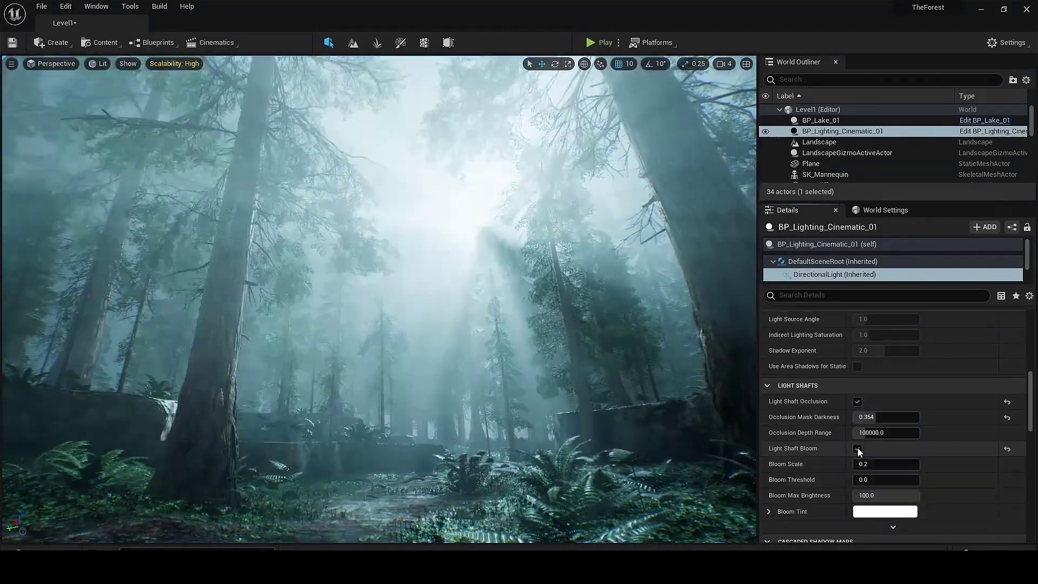
drag(872, 479, 892, 479)
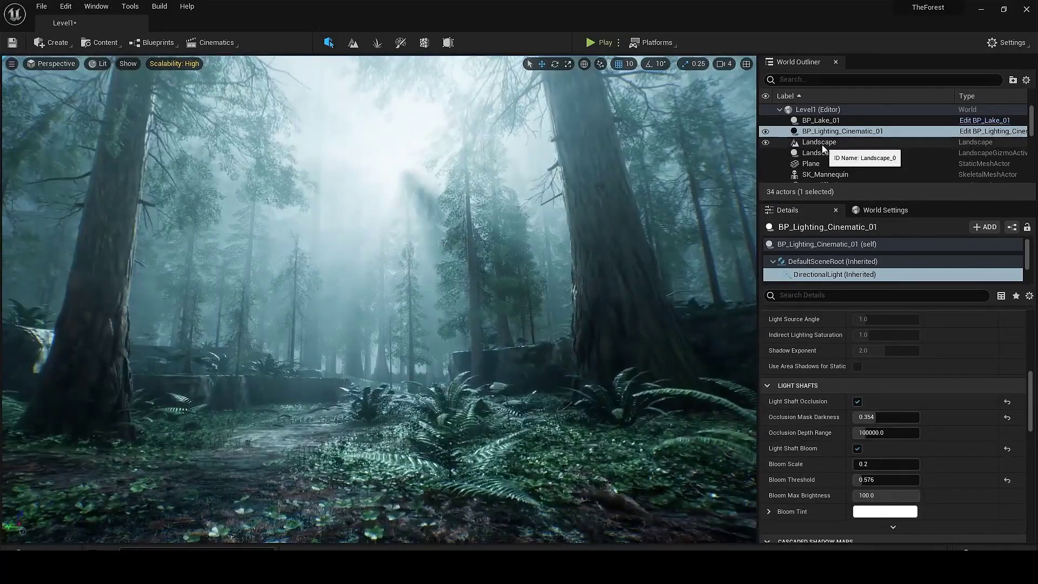
scroll(852, 262, down, 1)
scroll(852, 261, down, 1)
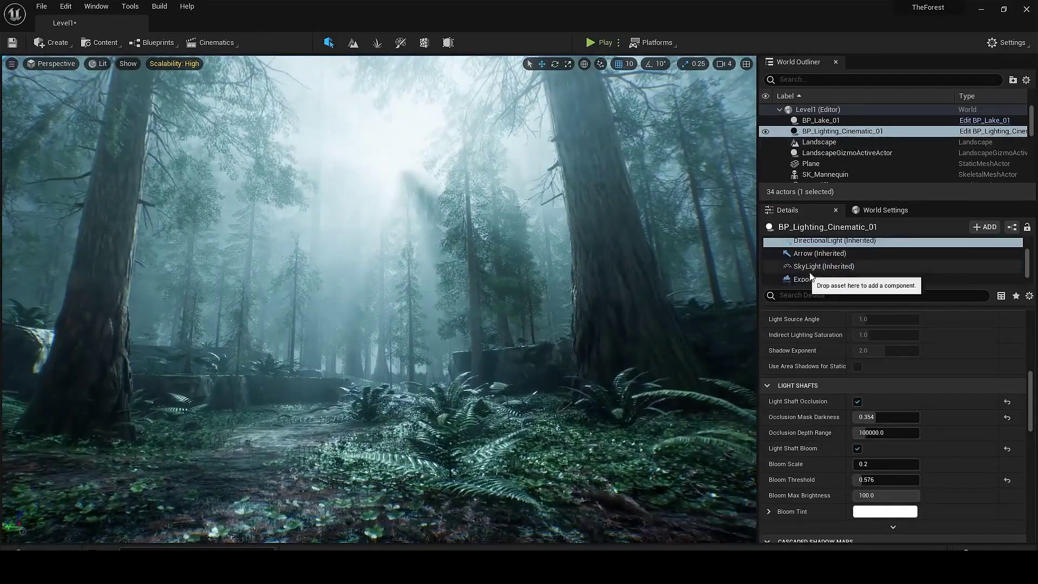
Select the ExponentialHeightFog component and start editing its extinction scale
click(851, 266)
scroll(886, 494, down, 1)
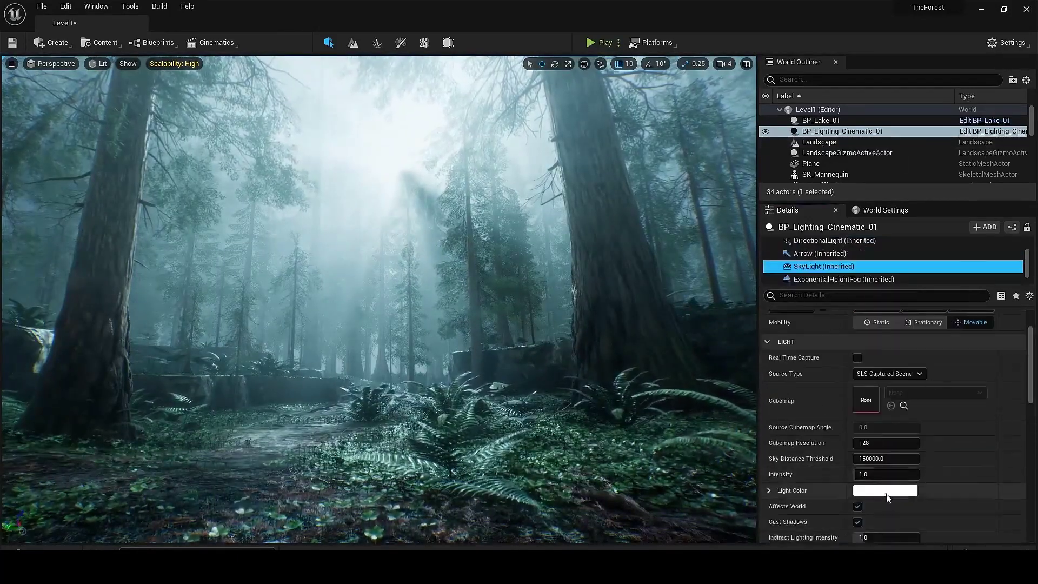
click(857, 507)
click(857, 506)
click(844, 279)
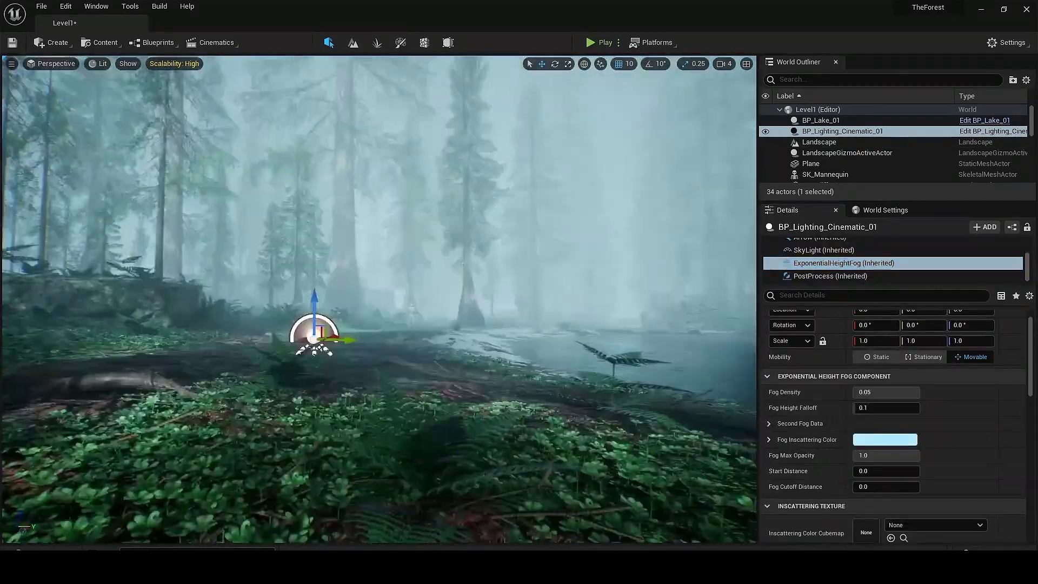
scroll(933, 406, down, 5)
scroll(959, 476, down, 1)
click(886, 479)
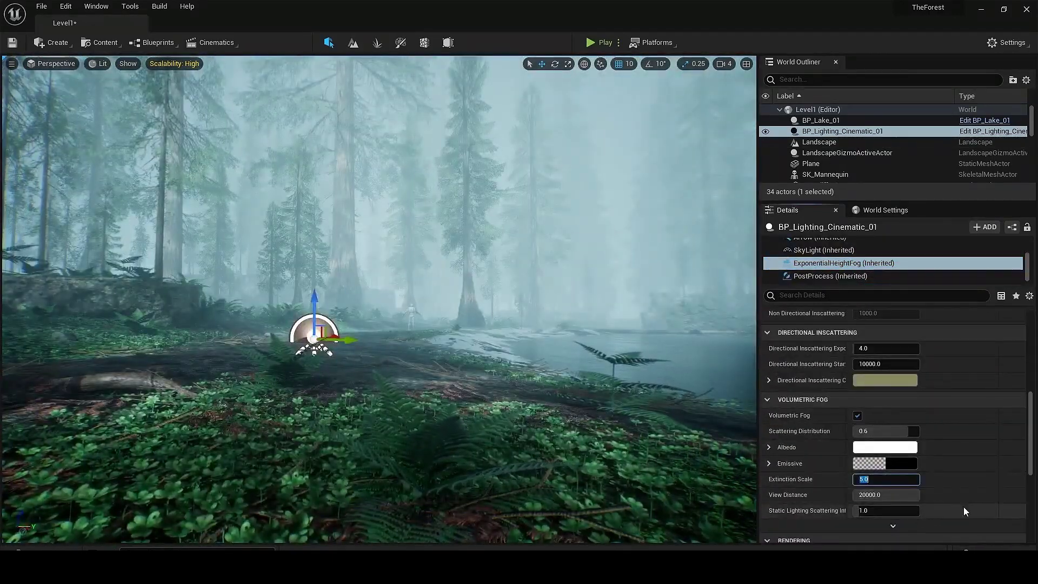
scroll(984, 492, up, 6)
Try an orange fog colour, lower Volumetric Fog Extinction Scale to about 2.56, and show PostProcess settings
click(884, 457)
drag(722, 369, 844, 406)
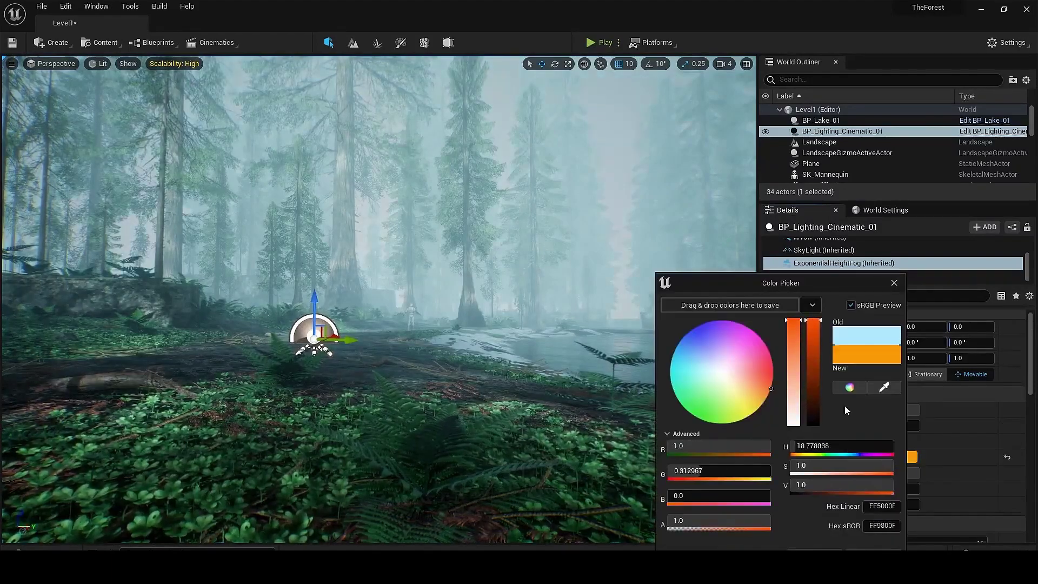
key(Escape)
scroll(892, 491, down, 3)
scroll(887, 469, down, 2)
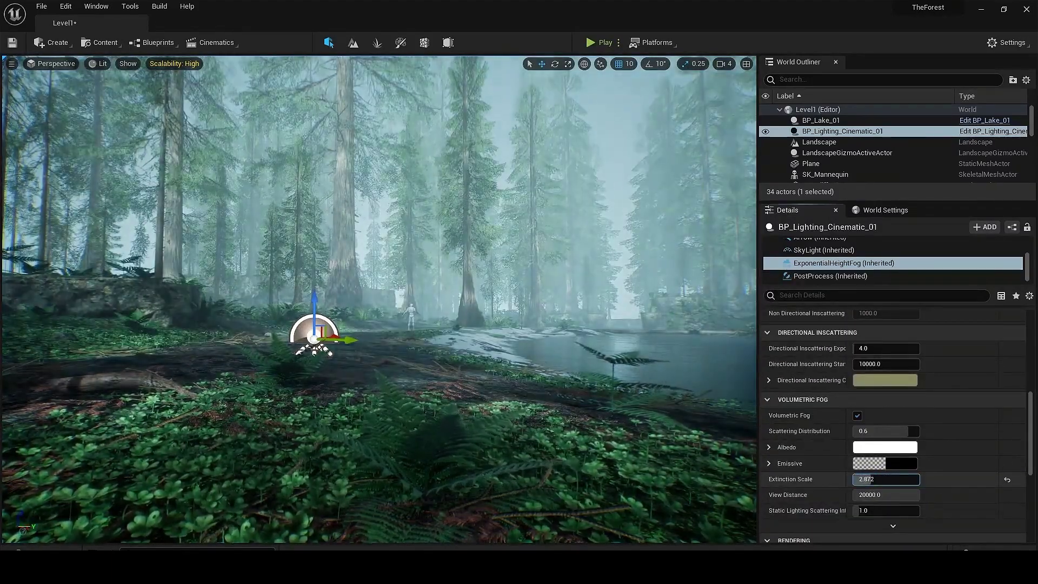
drag(880, 480, 848, 480)
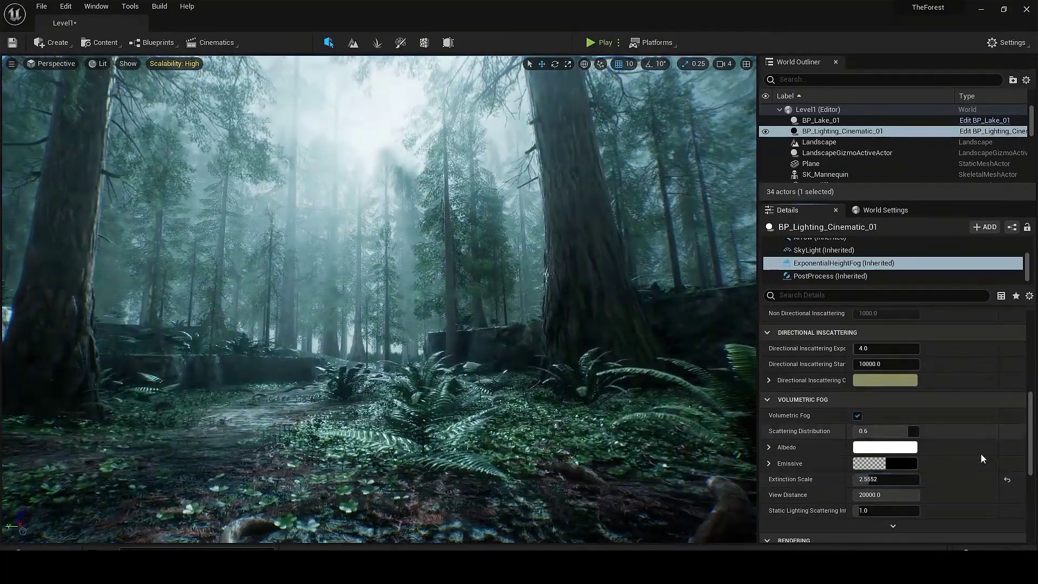
click(892, 276)
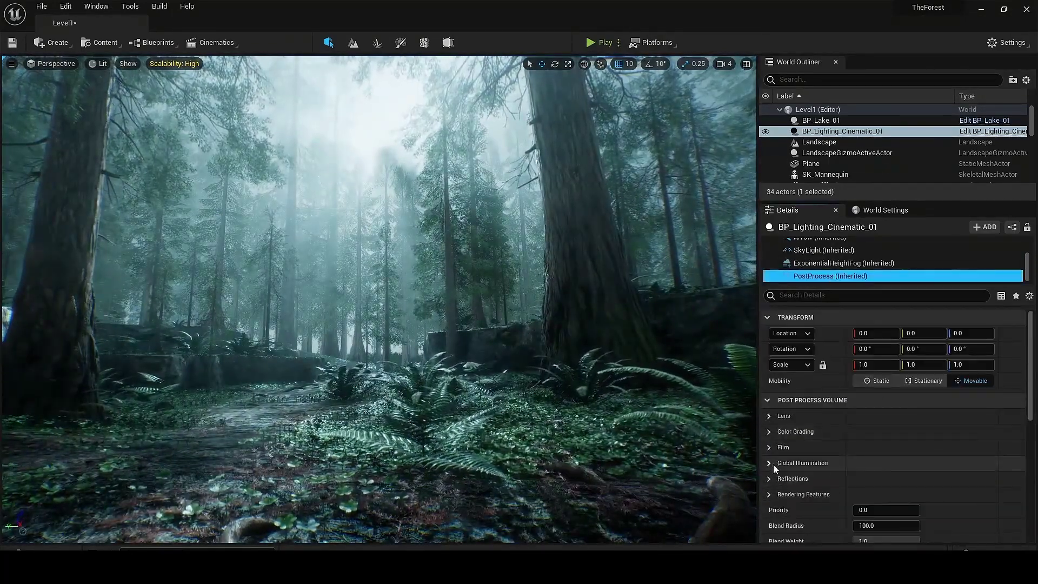